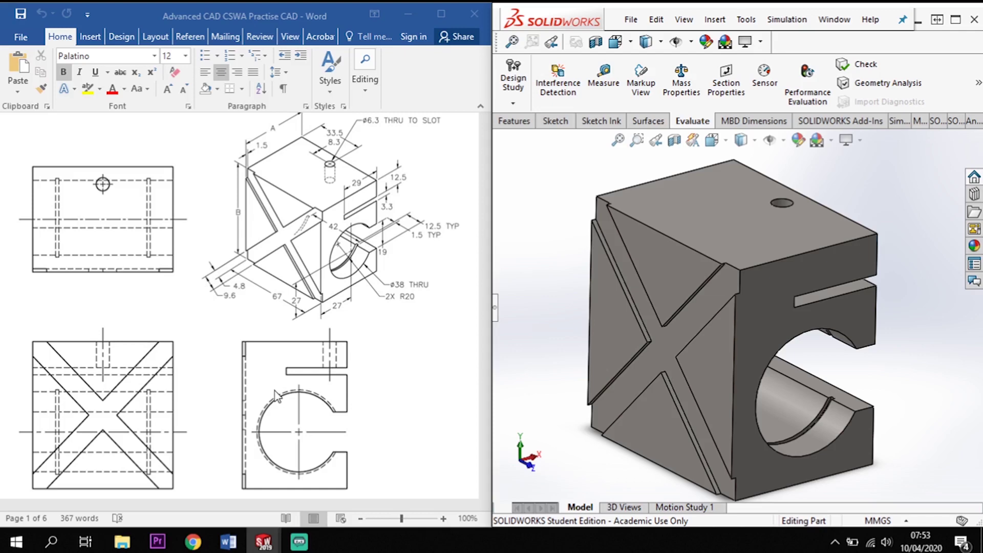
Read the practice task in the Word document, examining the unit system, the A and B values, the material and the dimensioned part drawing
scroll(220, 391, "up", 8)
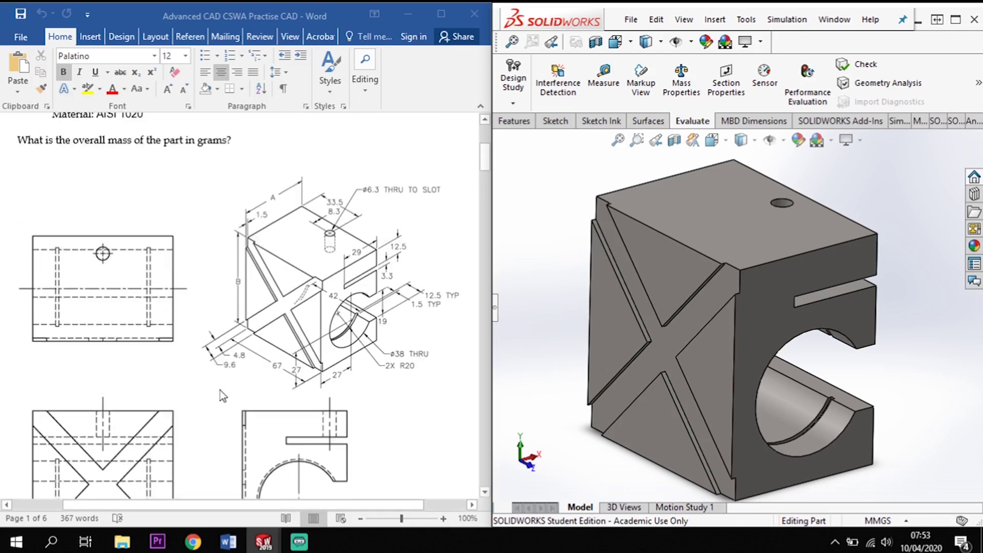
scroll(222, 392, "down", 2)
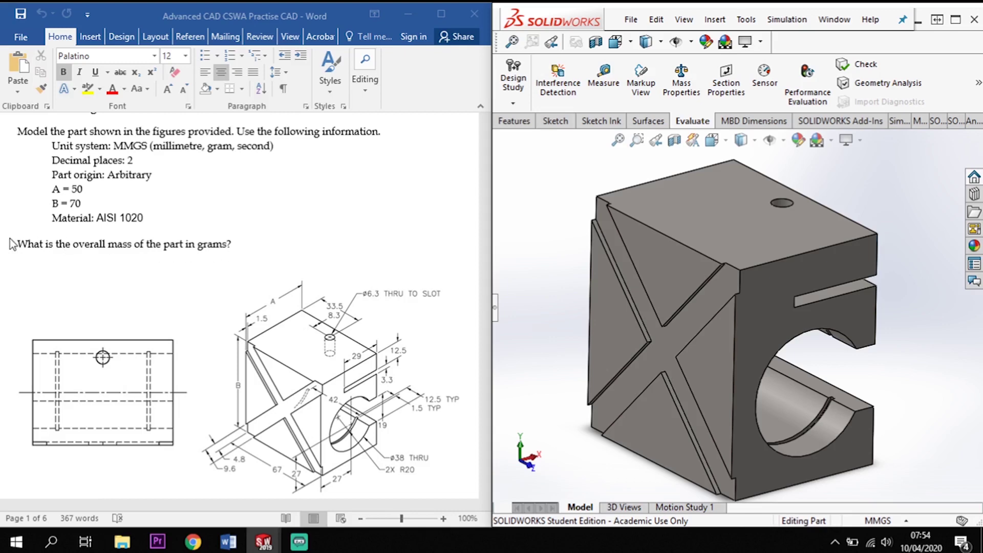
scroll(200, 258, "up", 1)
scroll(200, 258, "down", 1)
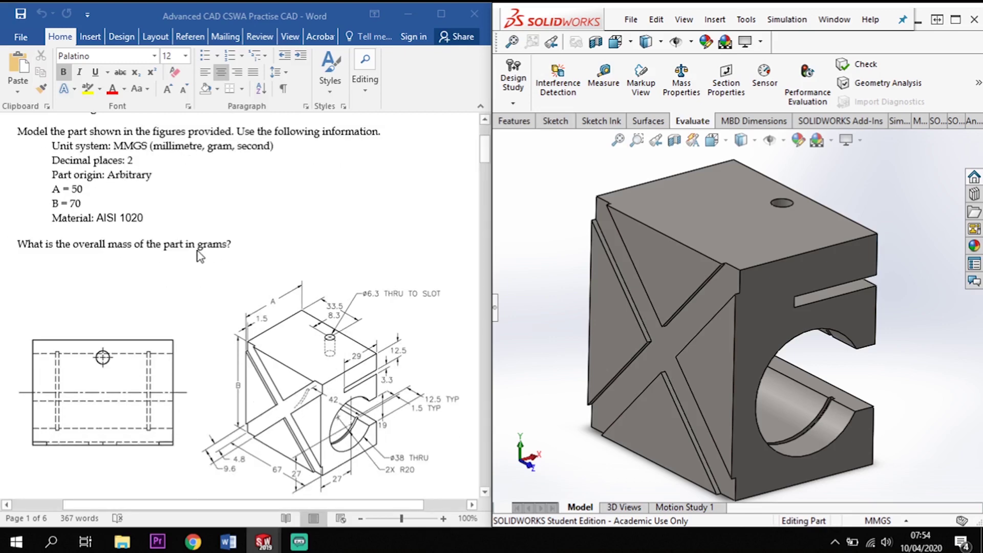
scroll(239, 297, "down", 1)
scroll(239, 302, "down", 2)
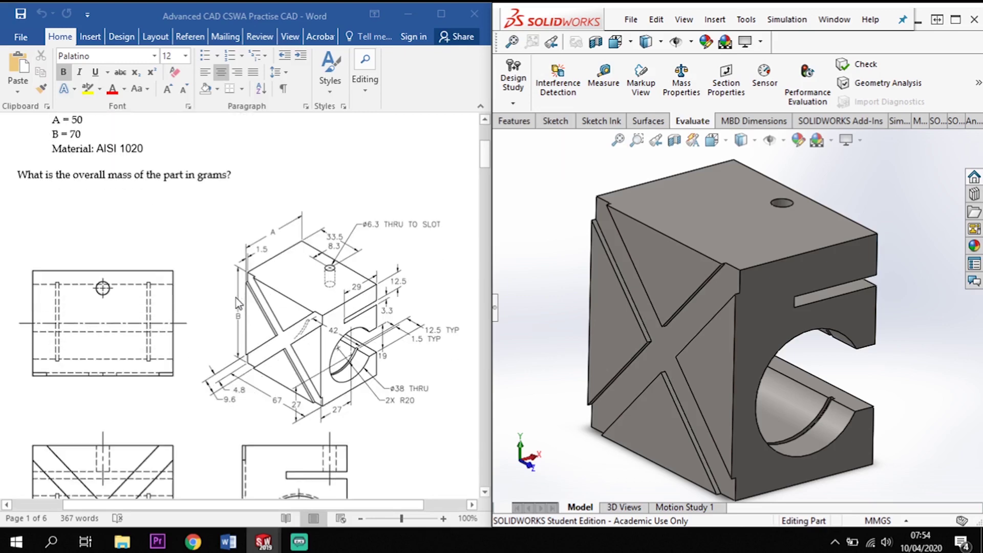
scroll(233, 295, "down", 1)
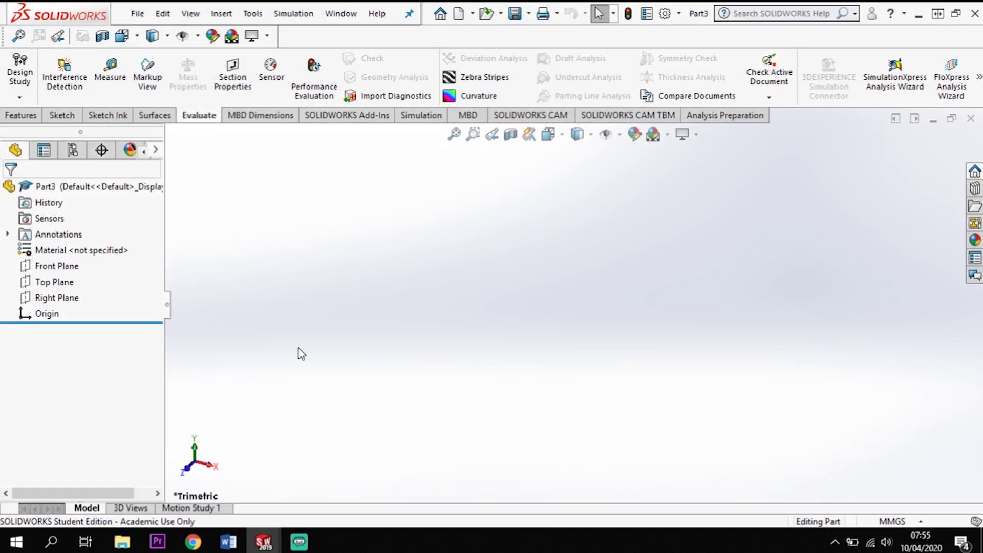
Start a sketch on the Front Plane and draw a center rectangle about 88 by 102 mm centred on the origin
left_click(66, 271)
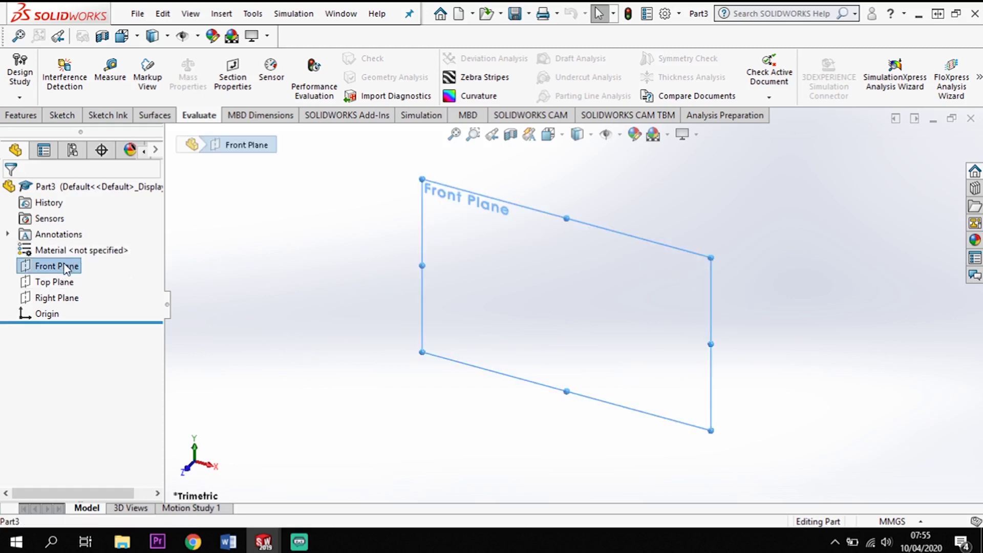
left_click(60, 115)
left_click(21, 72)
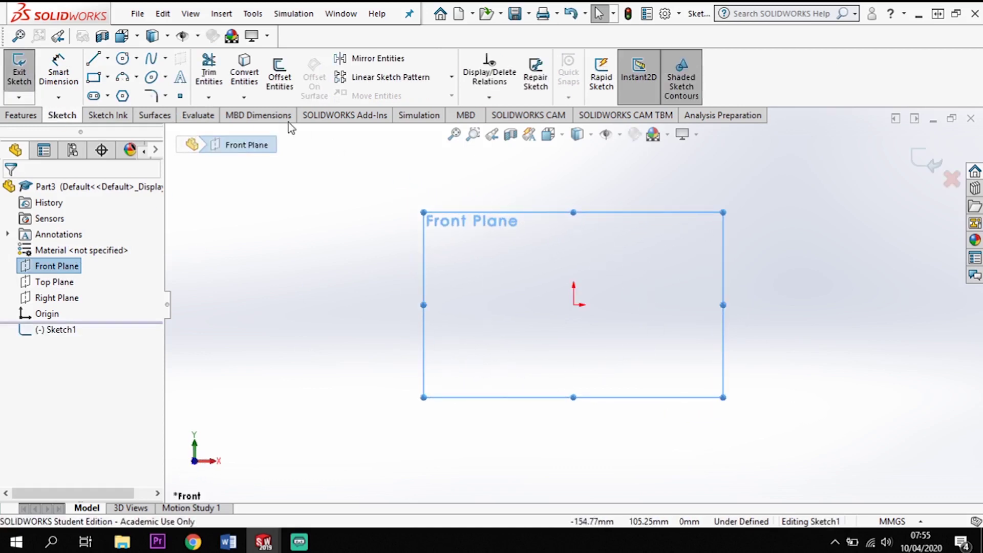
left_click(109, 77)
left_click(137, 119)
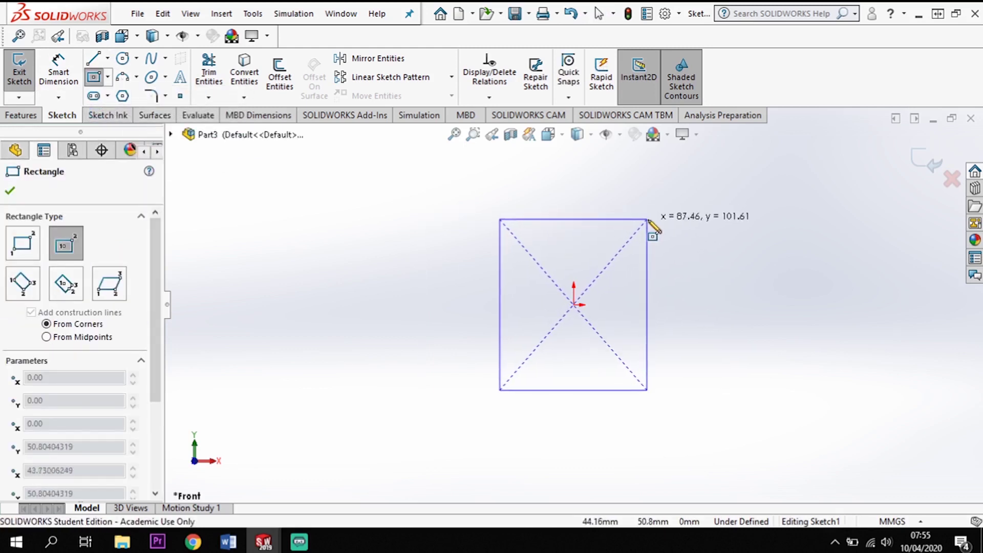
left_click(648, 218)
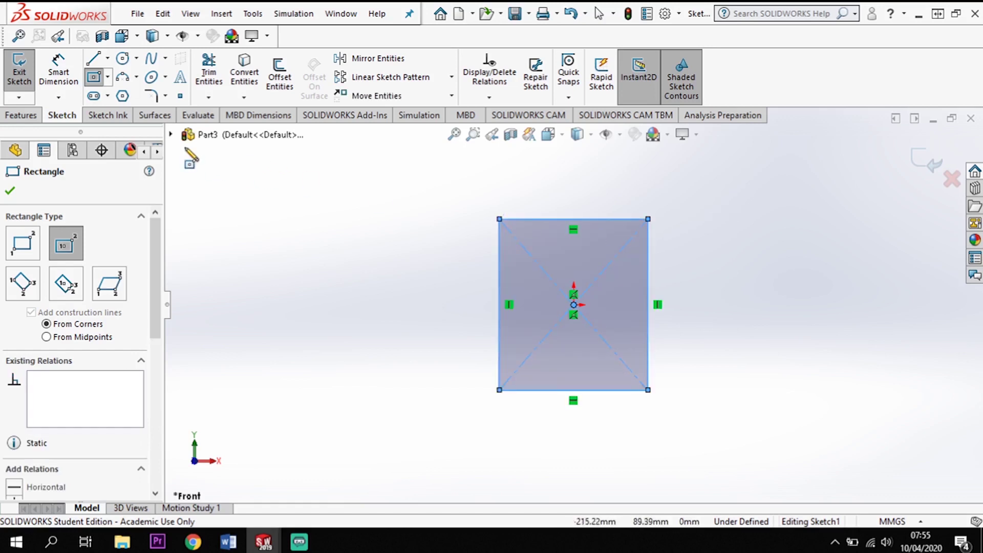
Dimension the rectangle to 50 mm wide and 70 mm high
left_click(58, 69)
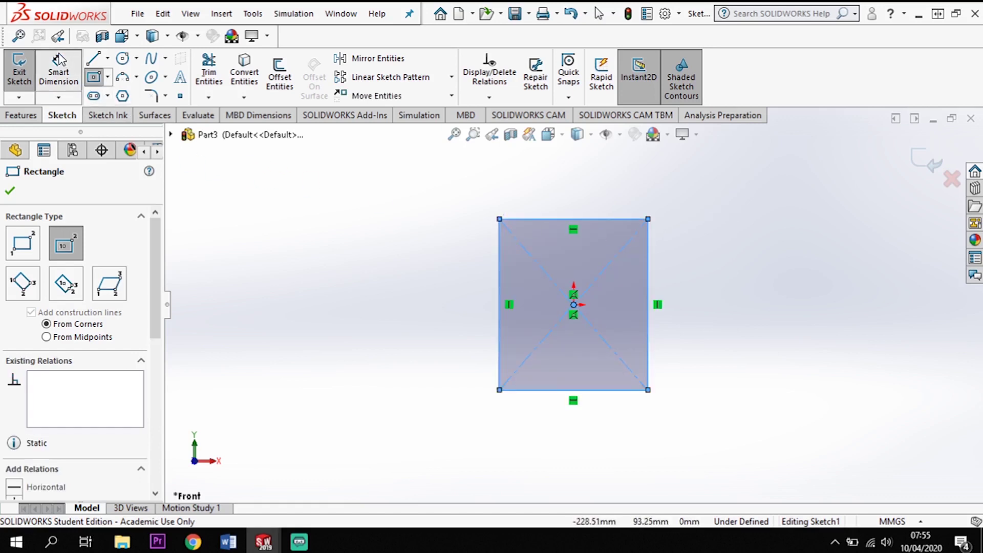
left_click(582, 219)
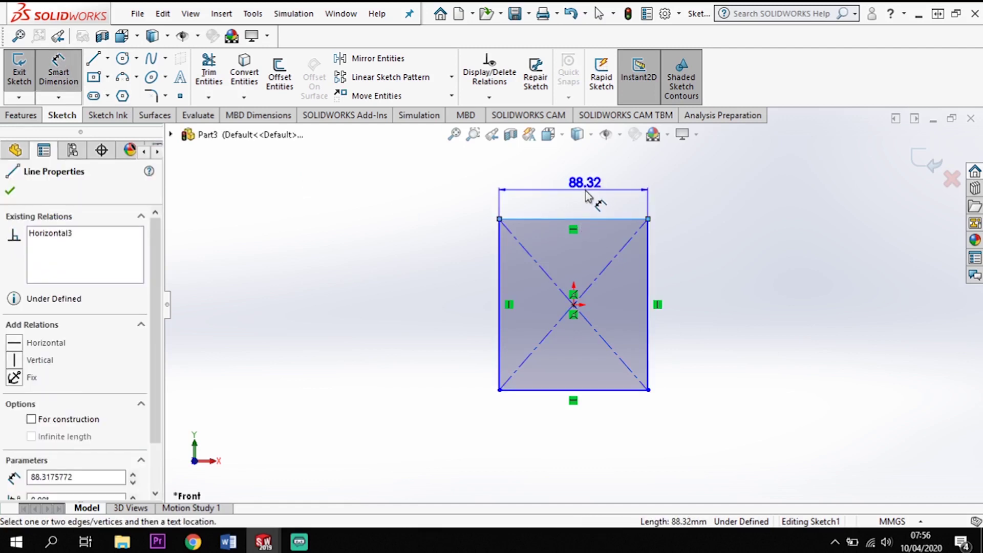
left_click(585, 191)
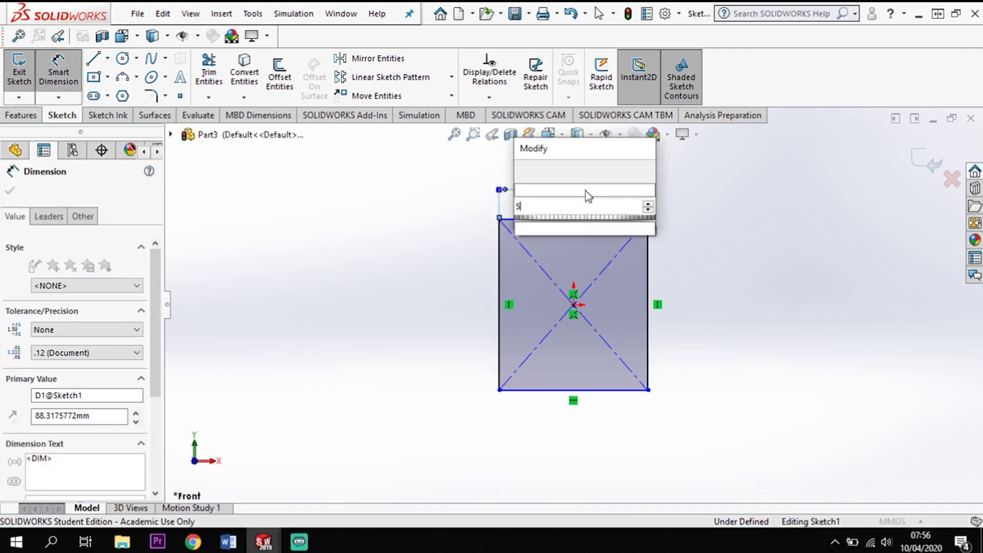
type("50")
key("Return")
left_click(499, 285)
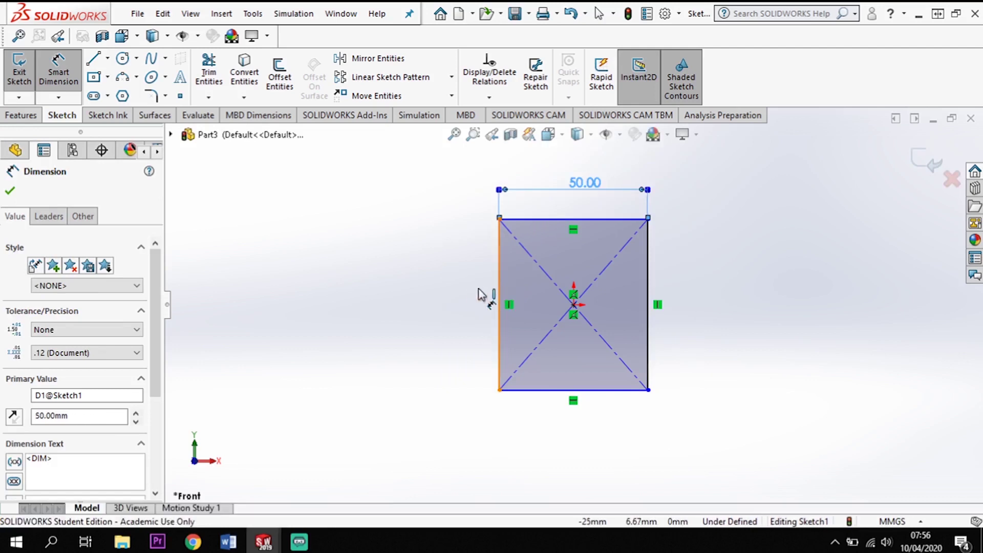
left_click(449, 292)
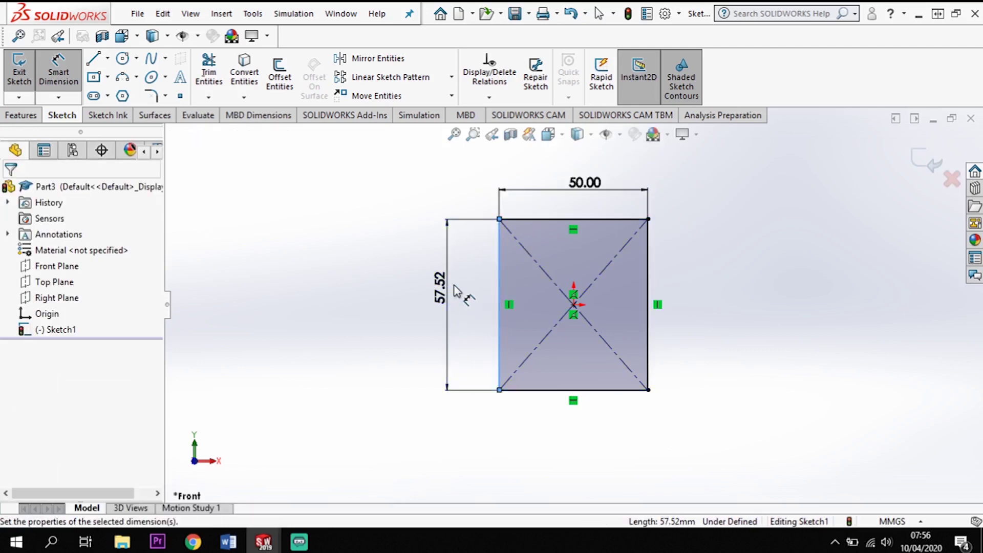
key("Return")
type("70")
key("Return")
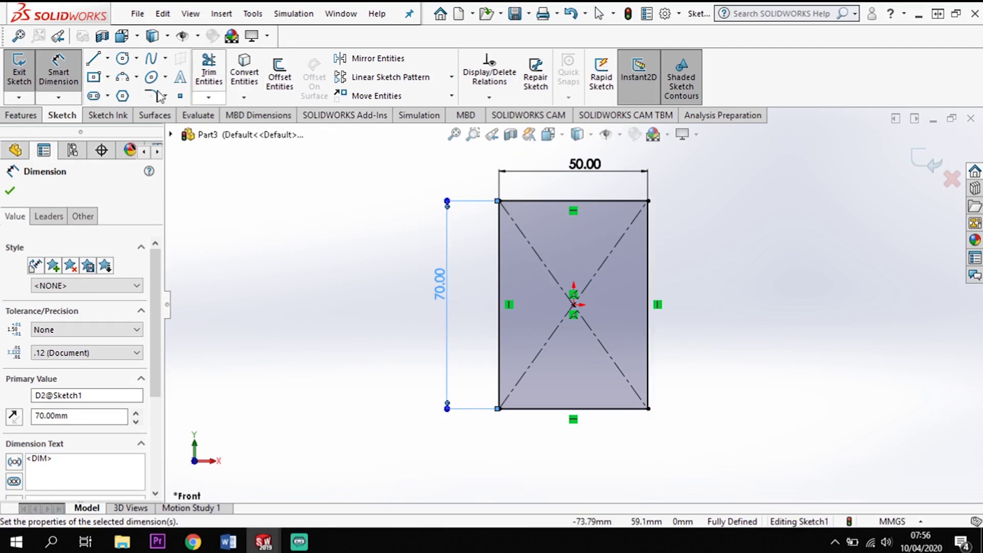
key("r")
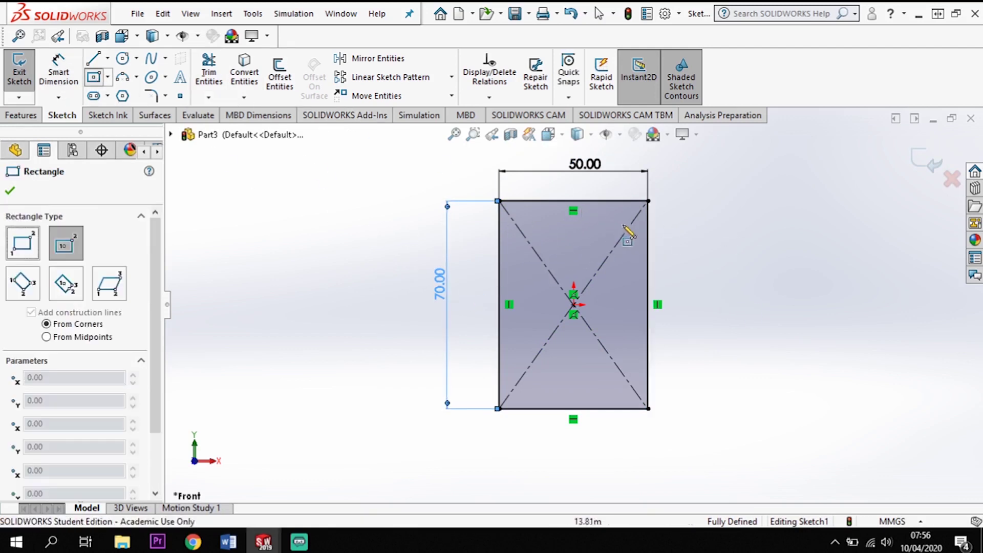
left_click(648, 237)
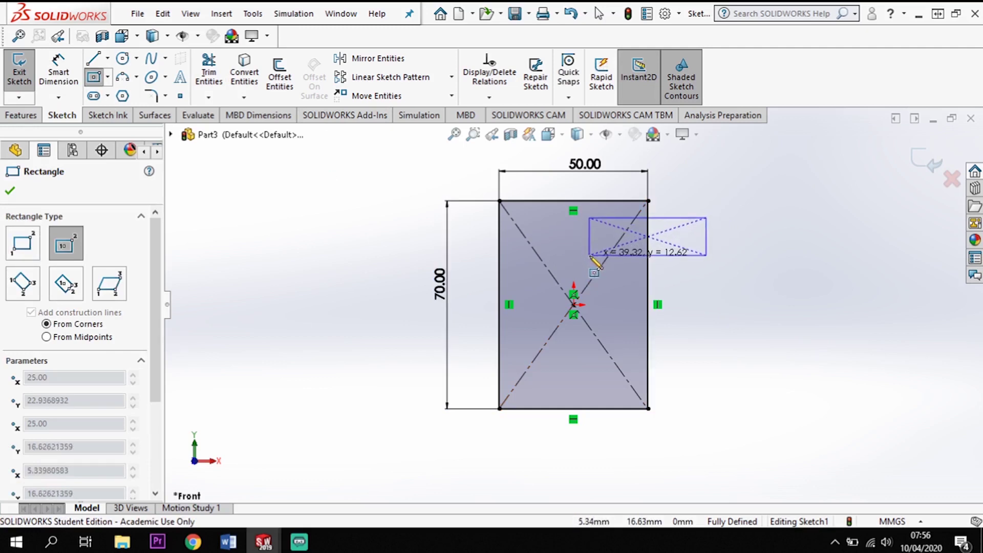
key("Escape")
Draw a corner rectangle about 30 by 6.6 mm as a slot, running inward from the upper part of the block's right edge
left_click(108, 77)
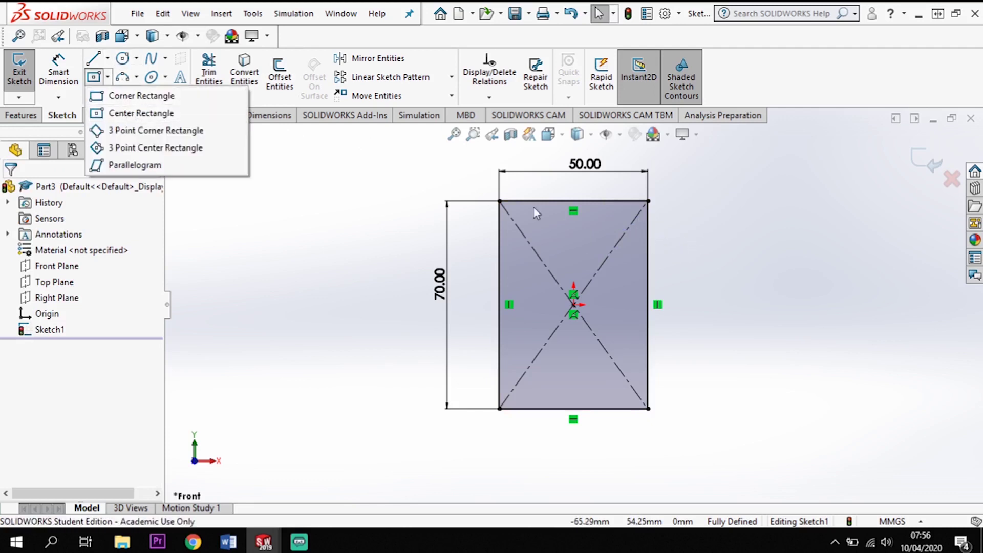
left_click(142, 97)
left_click(648, 229)
left_click(559, 248)
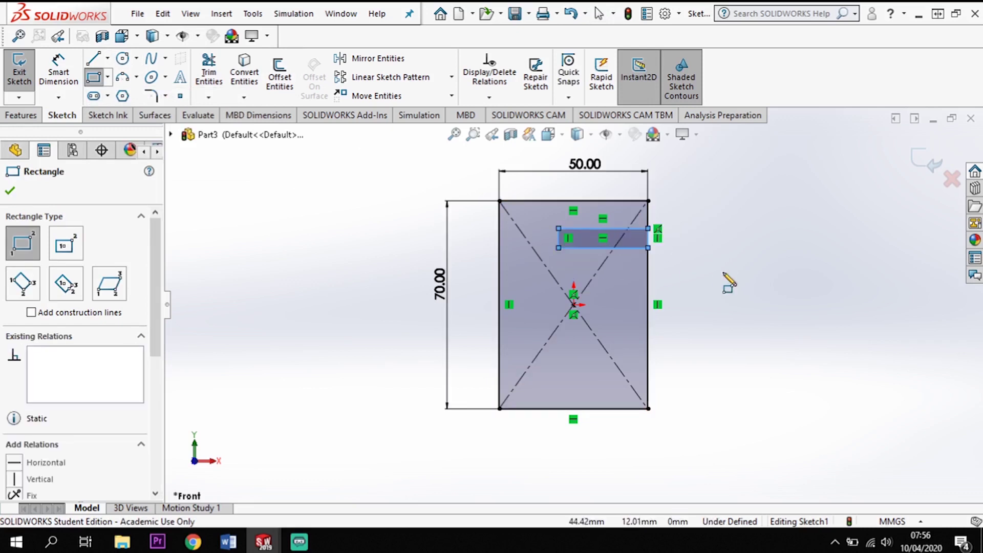
key("Escape")
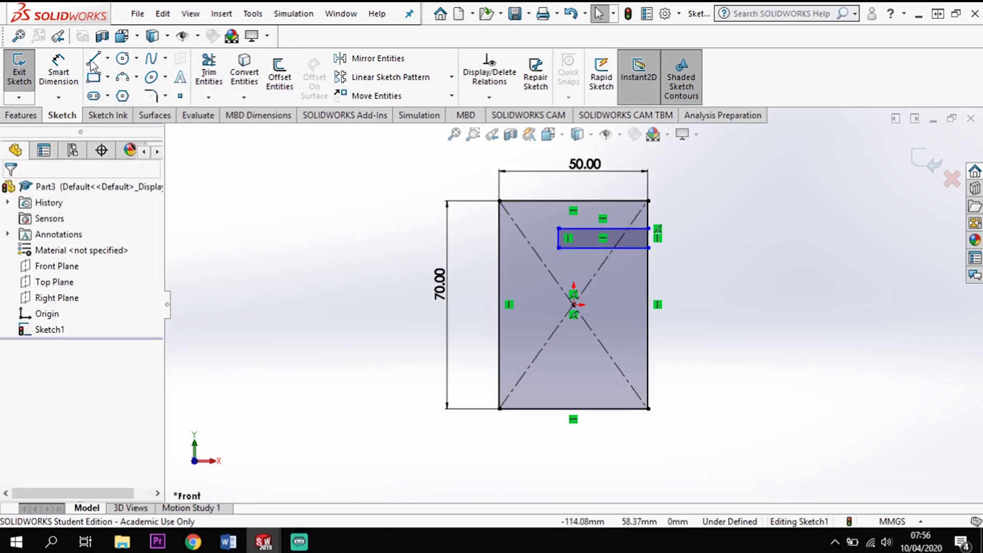
Dimension the slot's upper edge 12.5 mm below the block's top edge
left_click(70, 71)
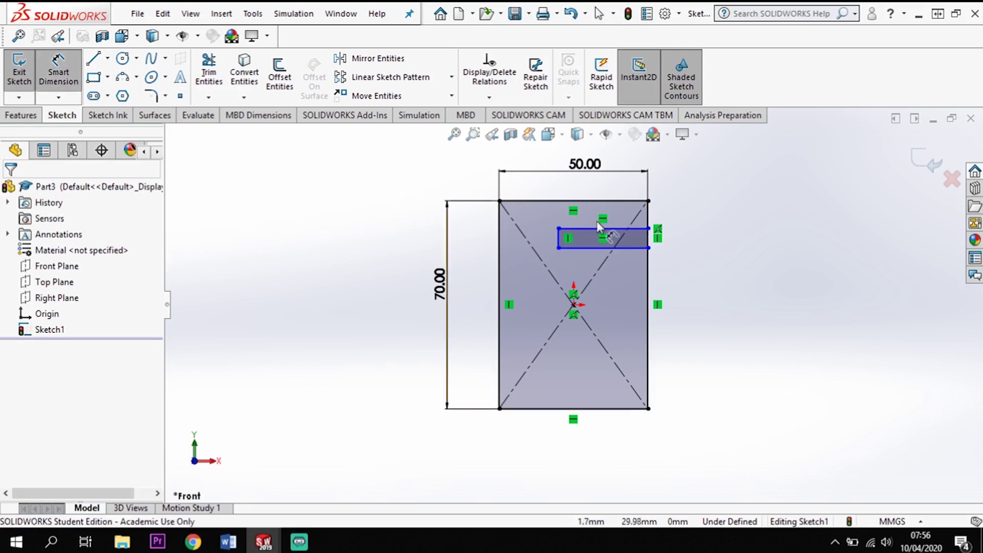
left_click(629, 229)
left_click(640, 201)
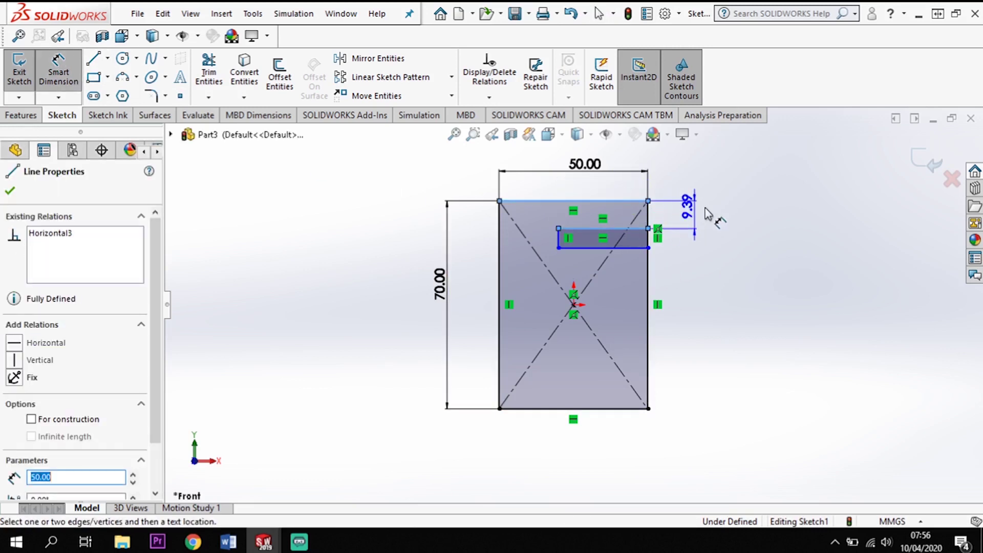
left_click(724, 216)
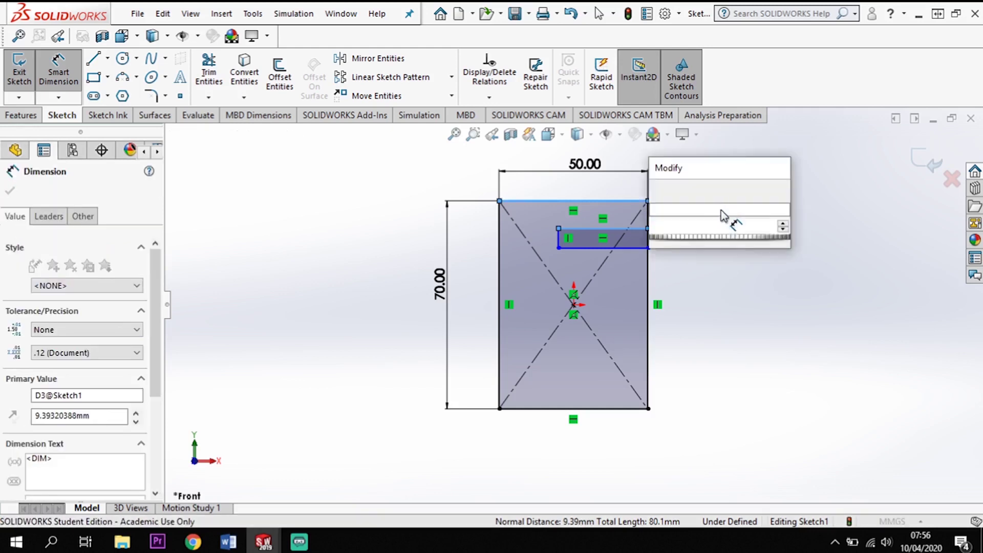
type("12.5")
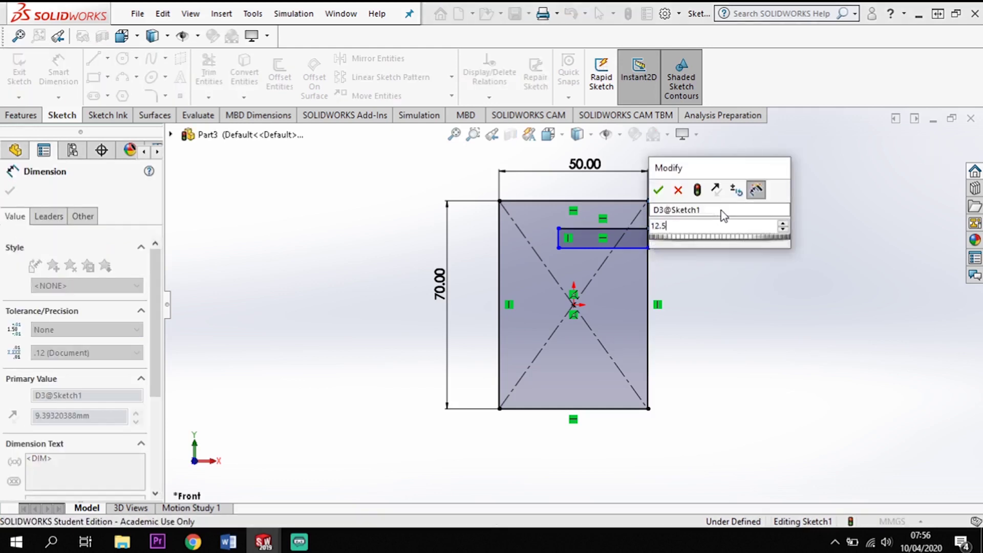
key("Return")
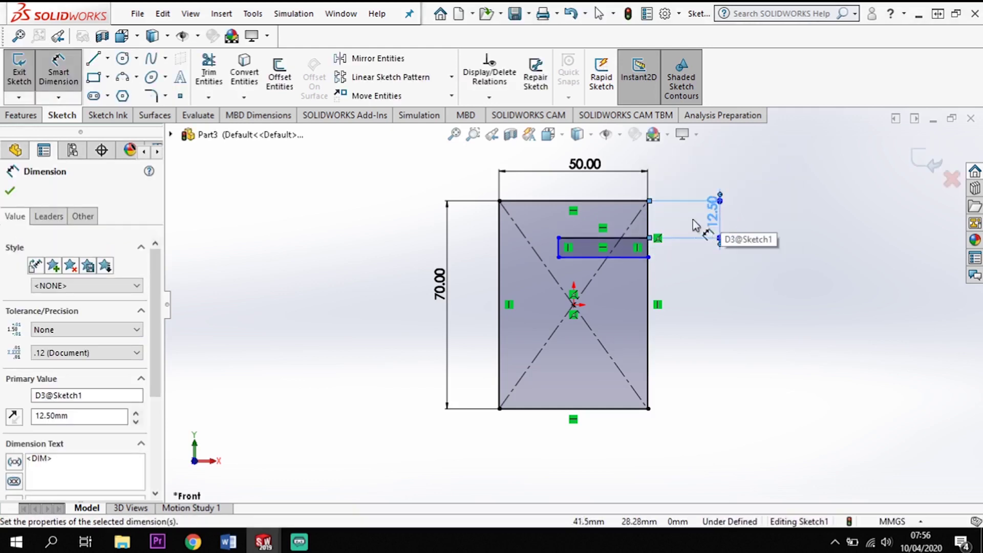
Dimension the slot's height to 3.3 mm between its upper and lower edges
left_click(627, 256)
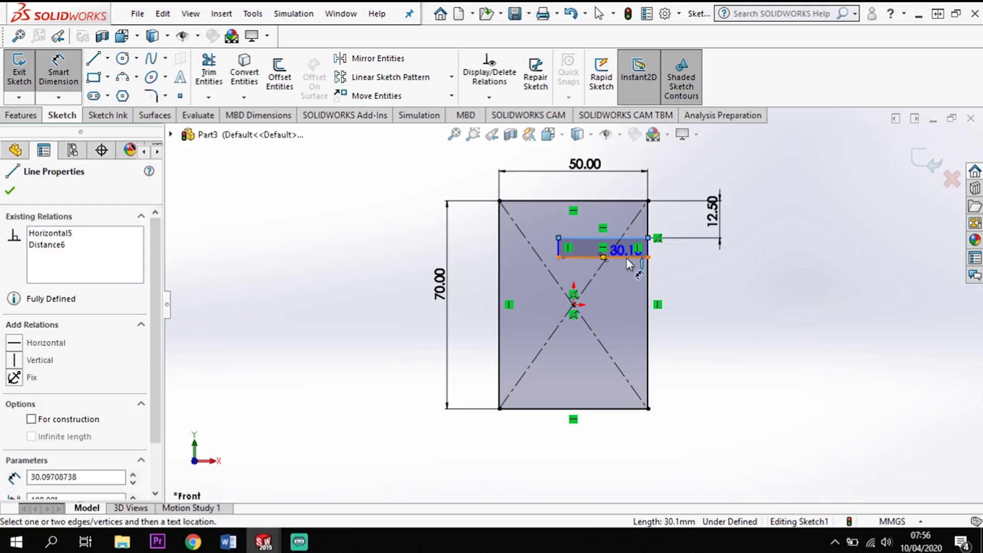
left_click(635, 238)
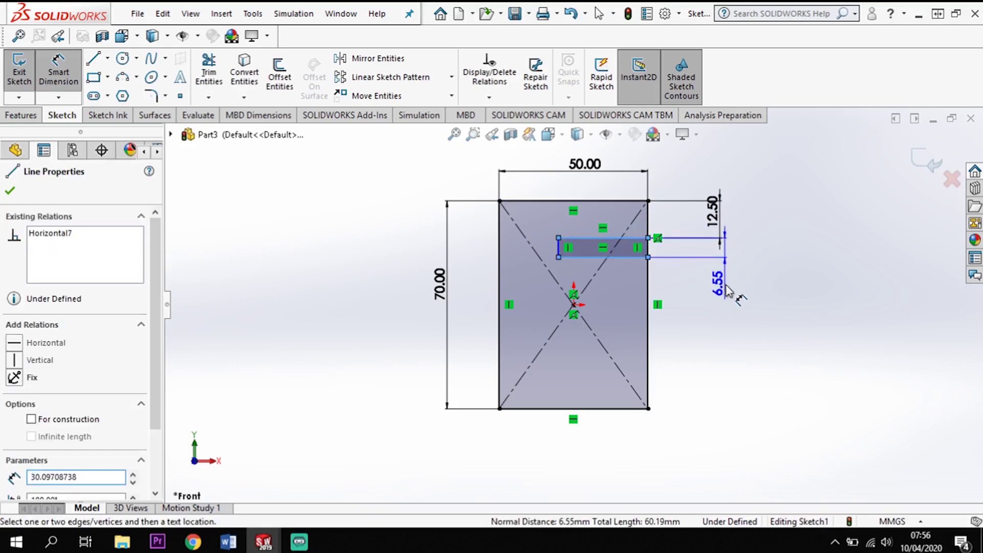
left_click(727, 289)
left_click(727, 289)
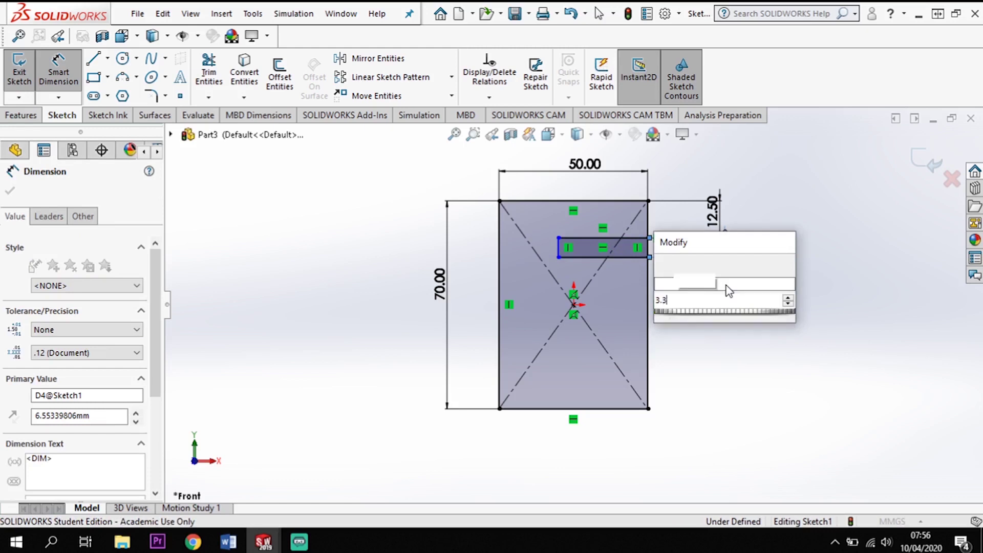
key("Return")
left_click_drag(725, 257, 726, 249)
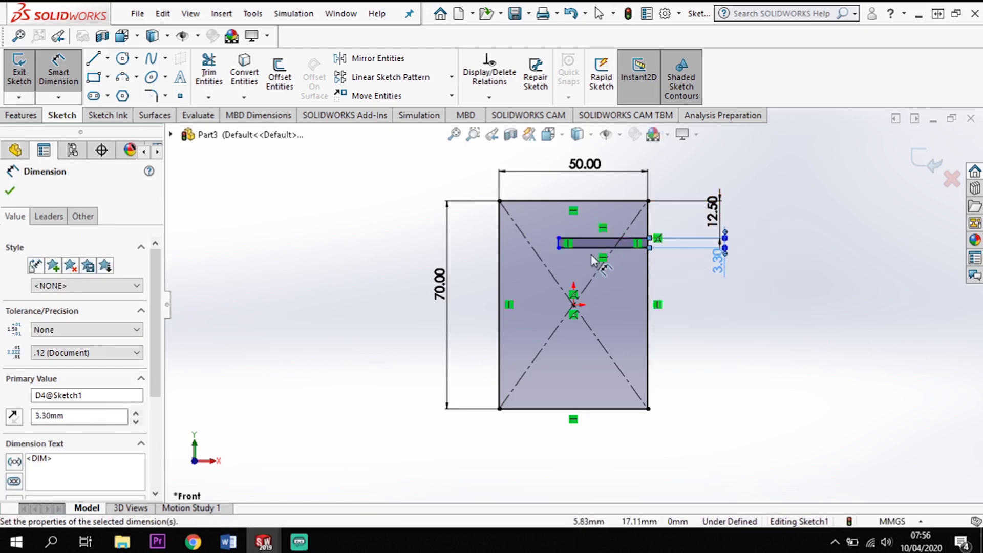
Dimension the slot's length to 29 mm
left_click(601, 242)
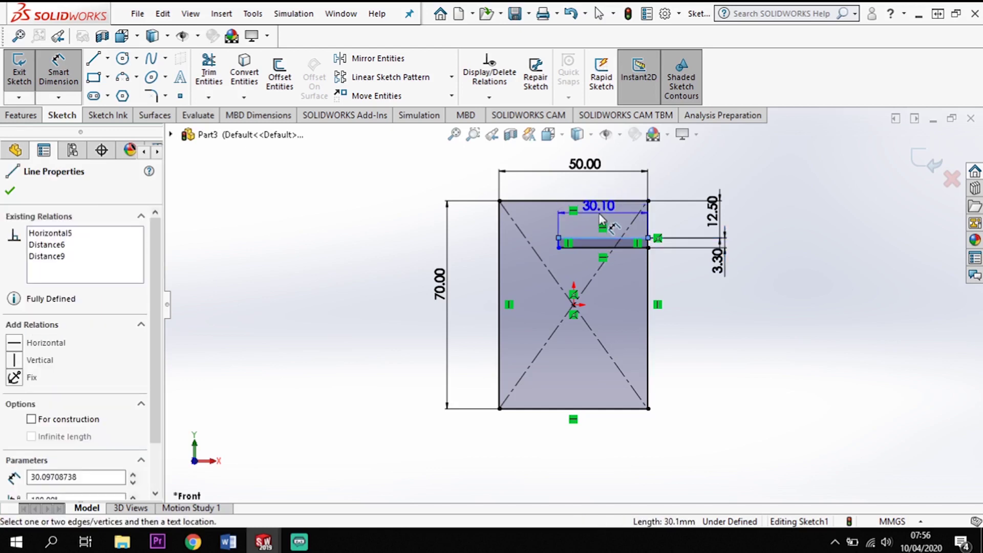
left_click(600, 217)
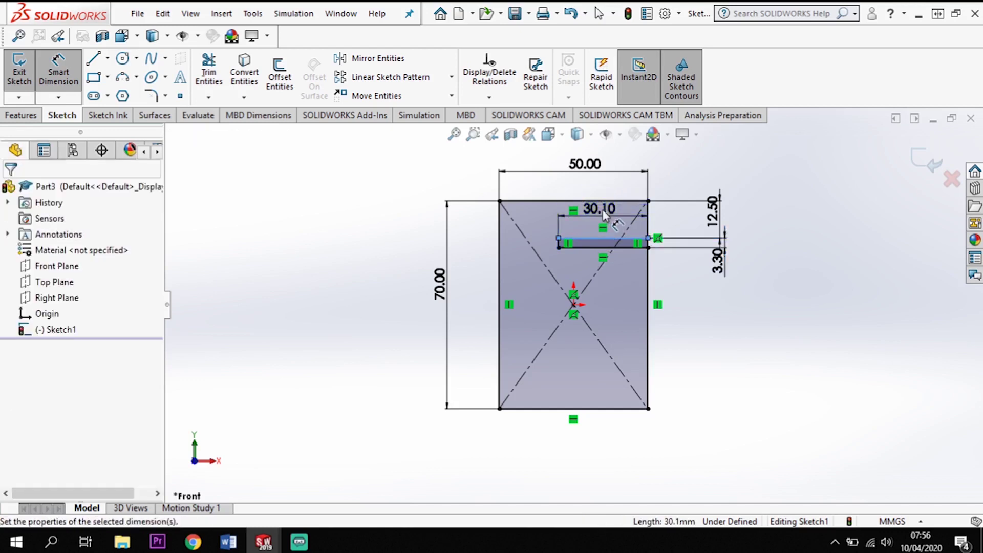
type("29")
key("Return")
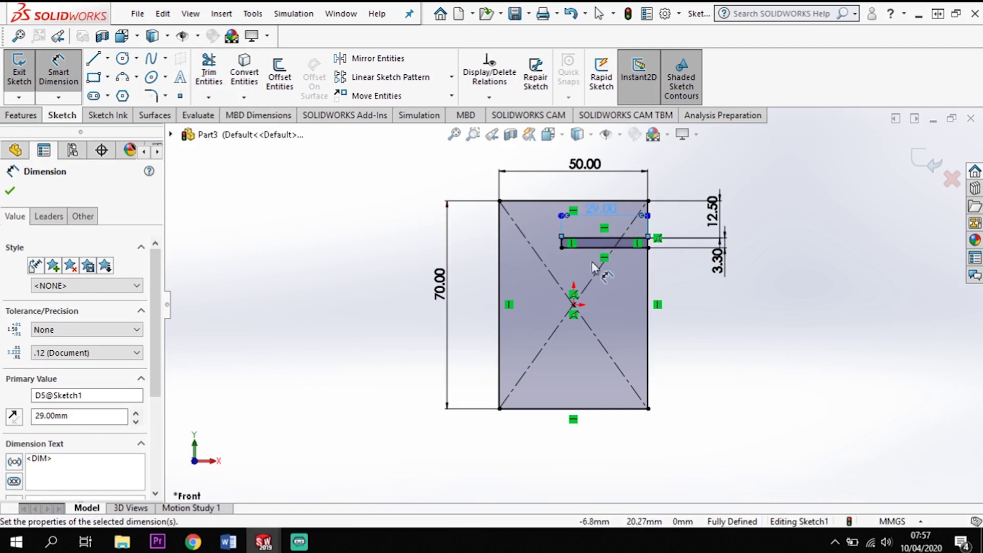
Sketch a circle in the lower half of the block profile, centred slightly below and right of the origin
left_click(123, 59)
left_click(580, 342)
left_click(617, 320)
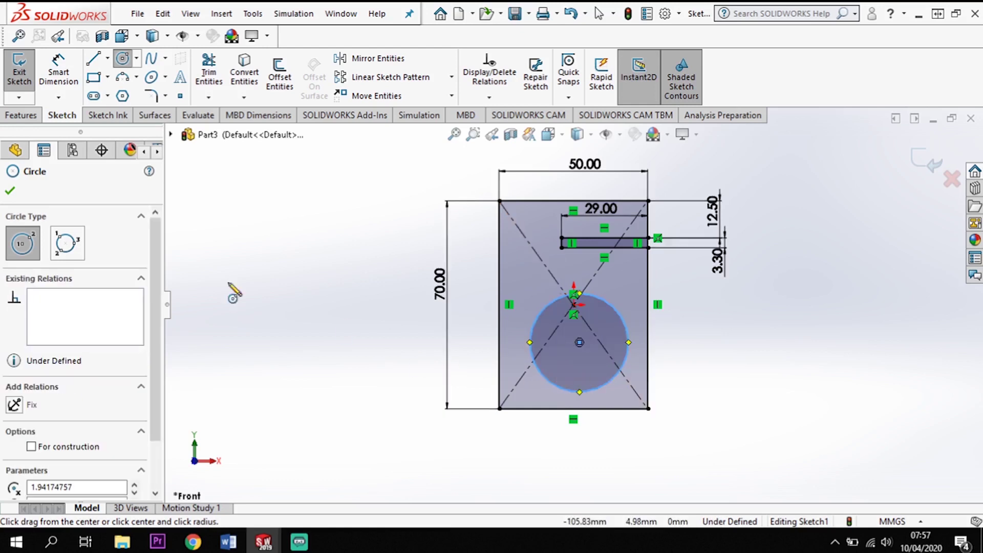
Dimension the circle's centre 27 mm from the block profile's left edge
left_click(64, 75)
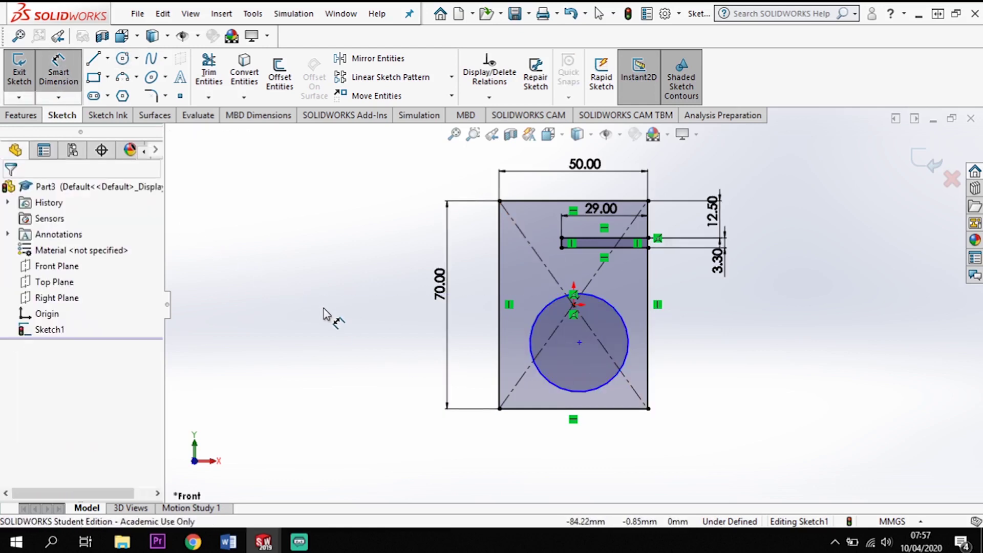
left_click(500, 386)
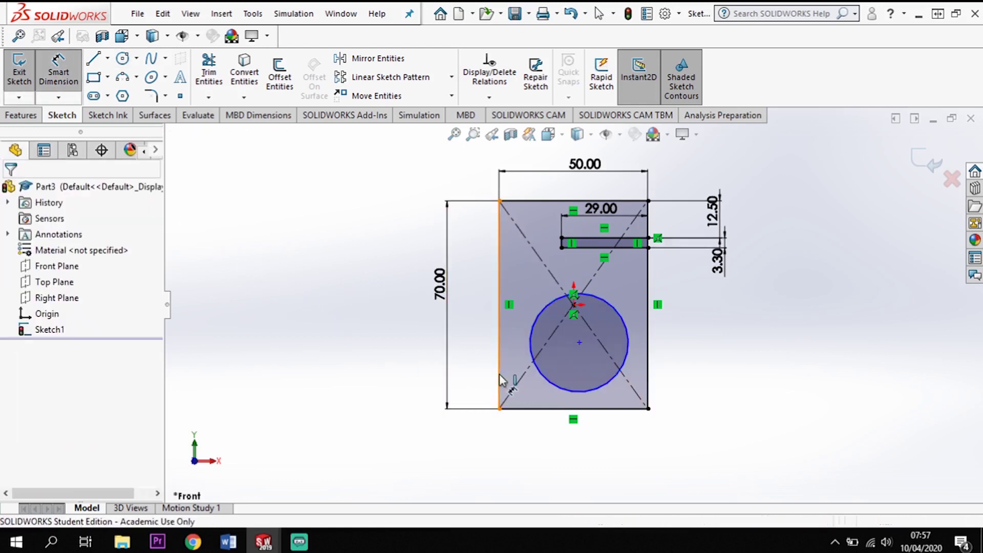
left_click(579, 342)
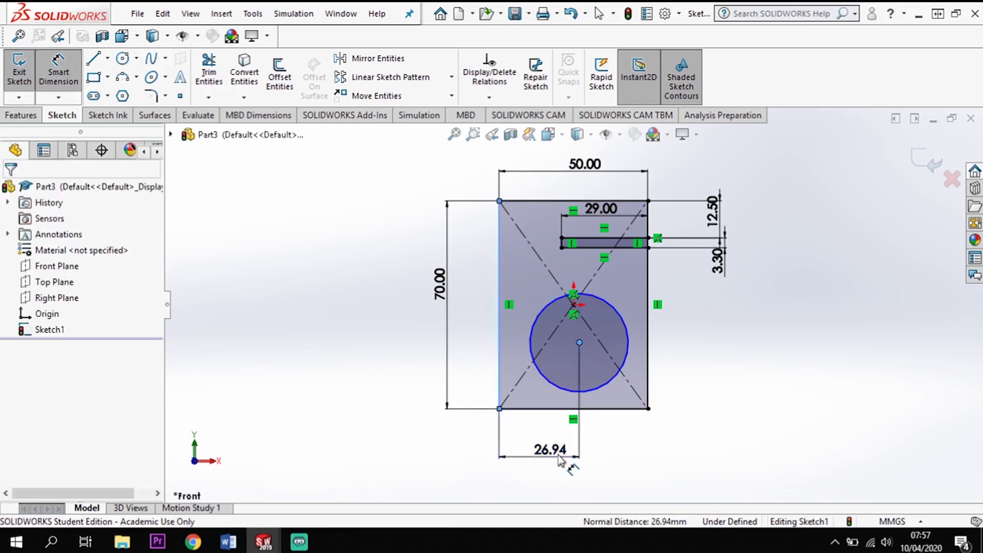
left_click(558, 456)
key("Return")
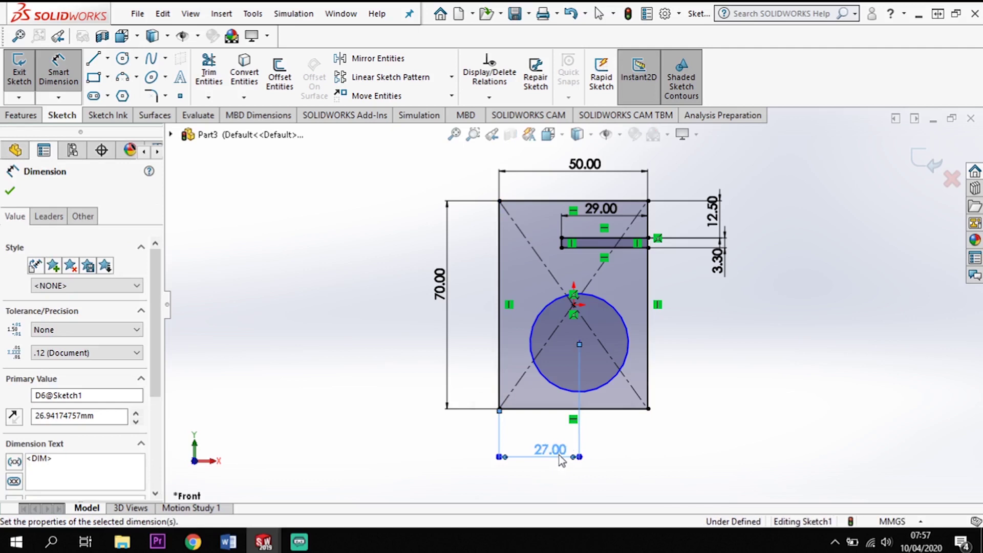
Dimension the circle's centre 27 mm above the block profile's bottom edge
left_click(580, 343)
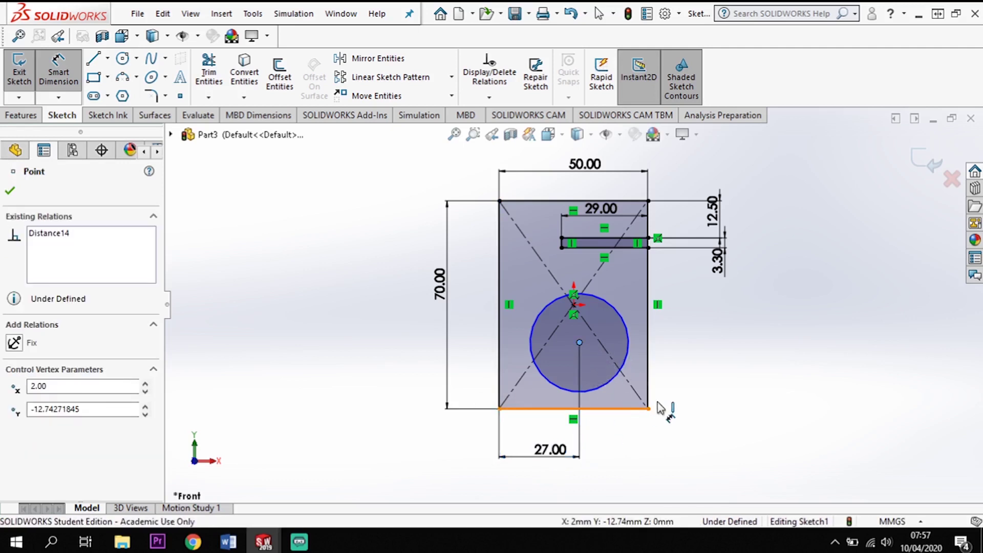
left_click(643, 409)
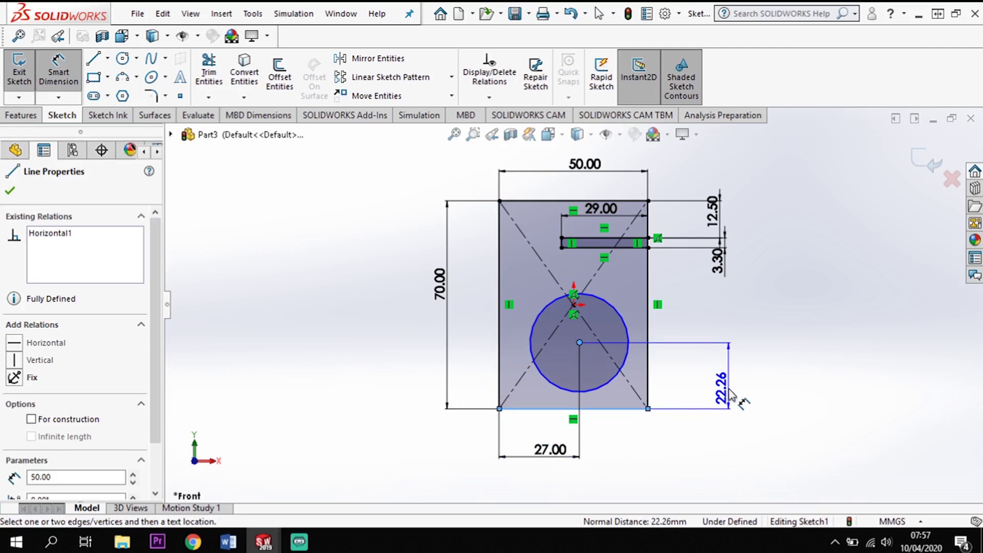
left_click(758, 428)
type("4")
key("Escape")
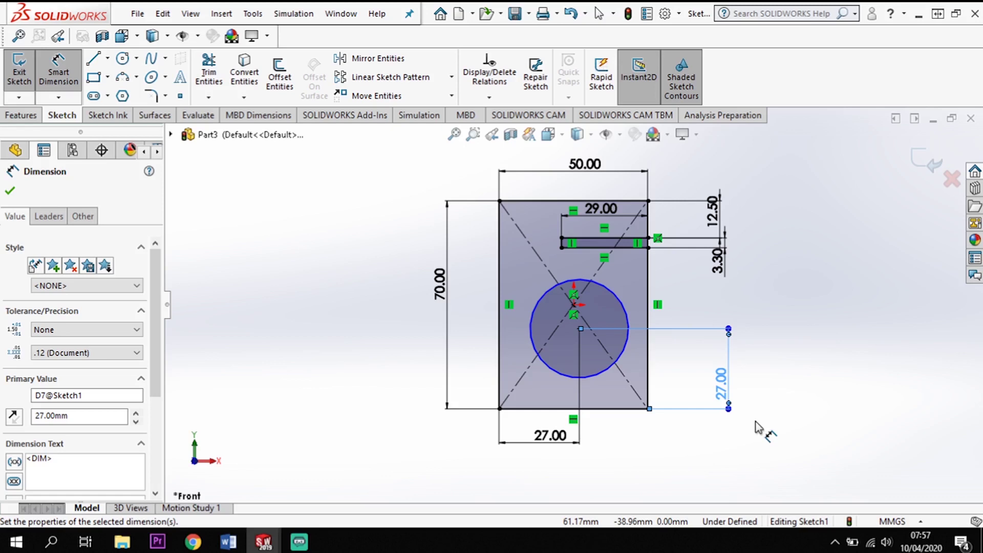
Dimension the circle's diameter to 38 mm
left_click(622, 348)
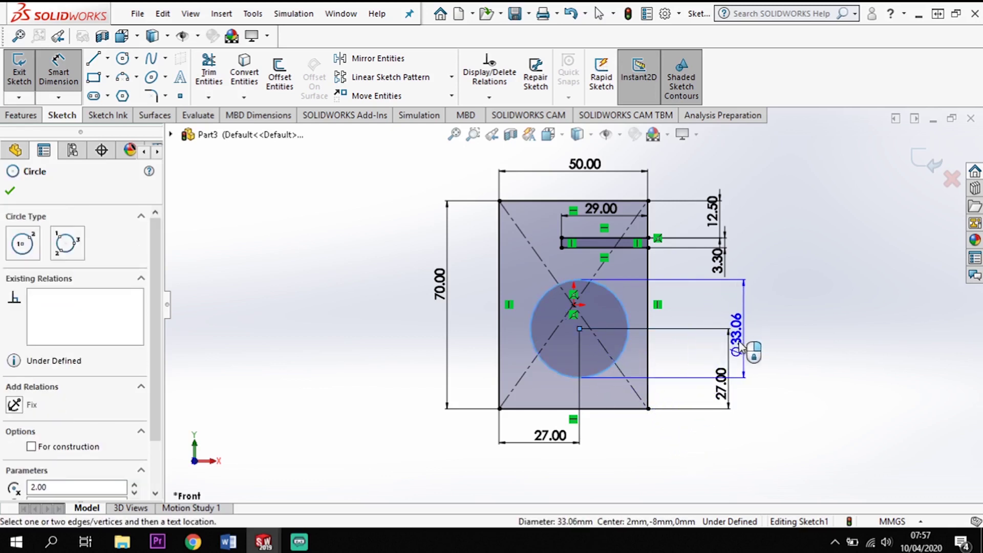
left_click(757, 347)
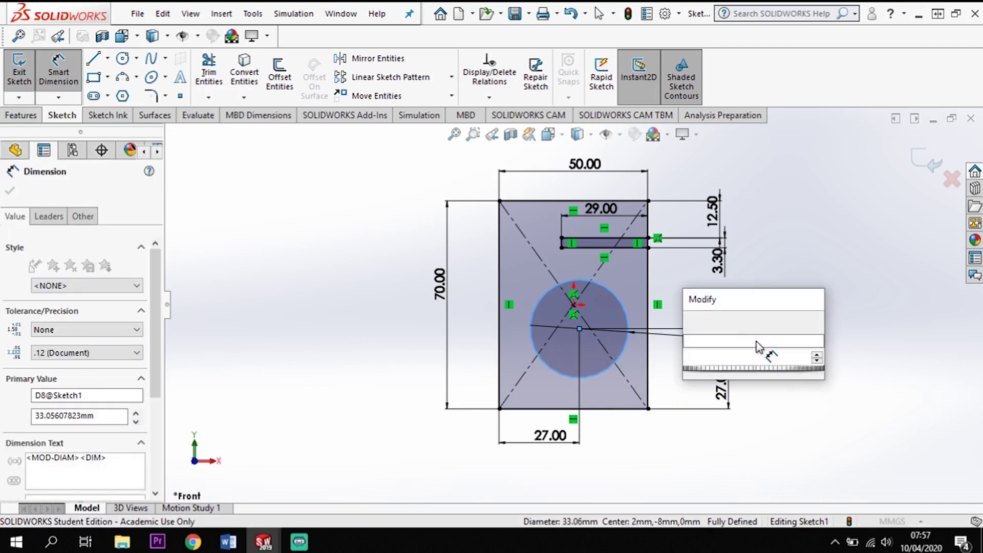
type("38")
key("Return")
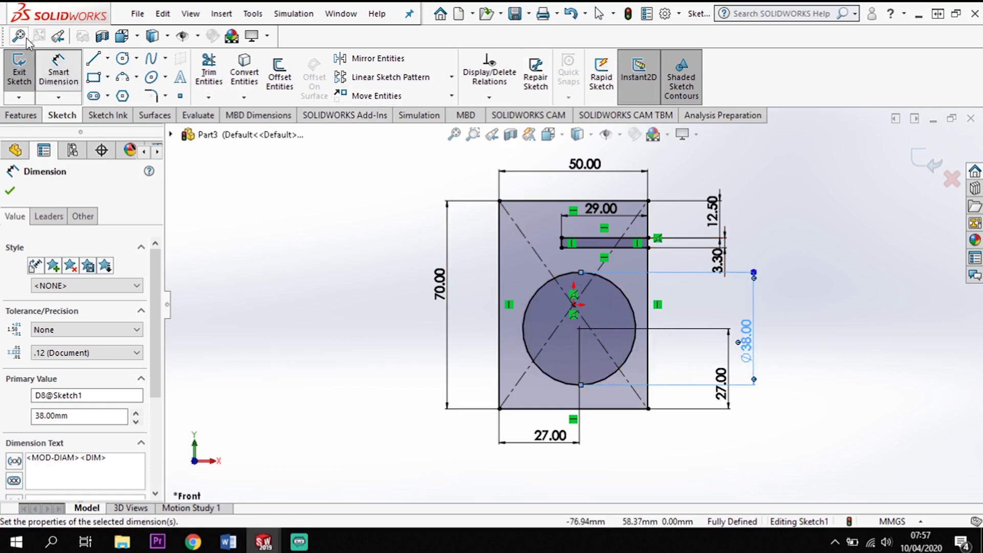
Sketch a horizontal centerline from the circle's centre to the block profile's right edge
left_click(108, 59)
left_click(128, 93)
left_click(579, 329)
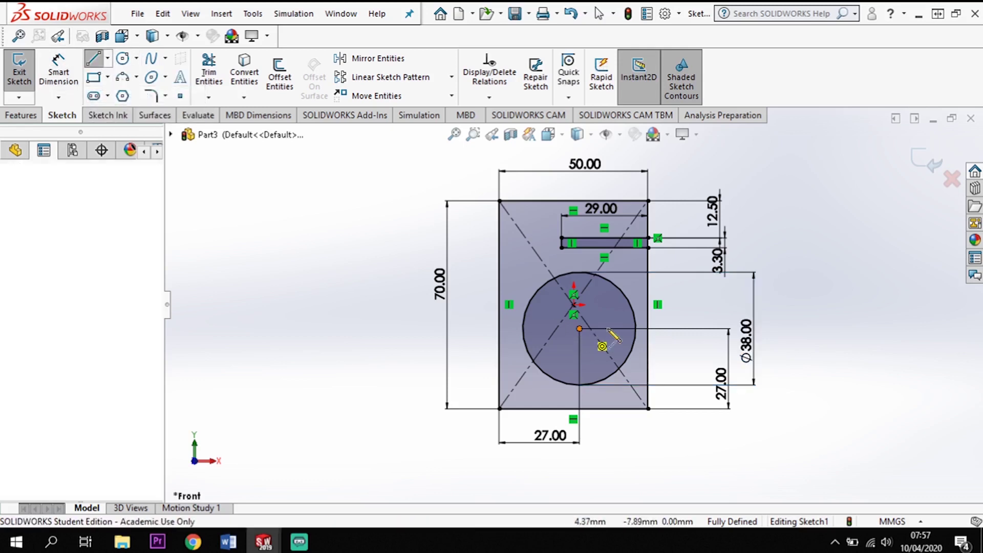
left_click(650, 329)
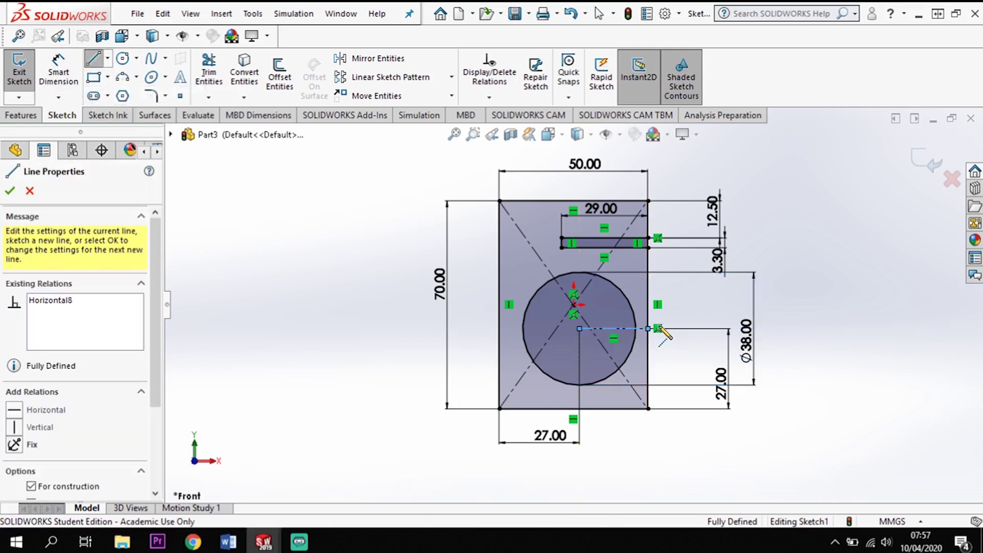
key("a")
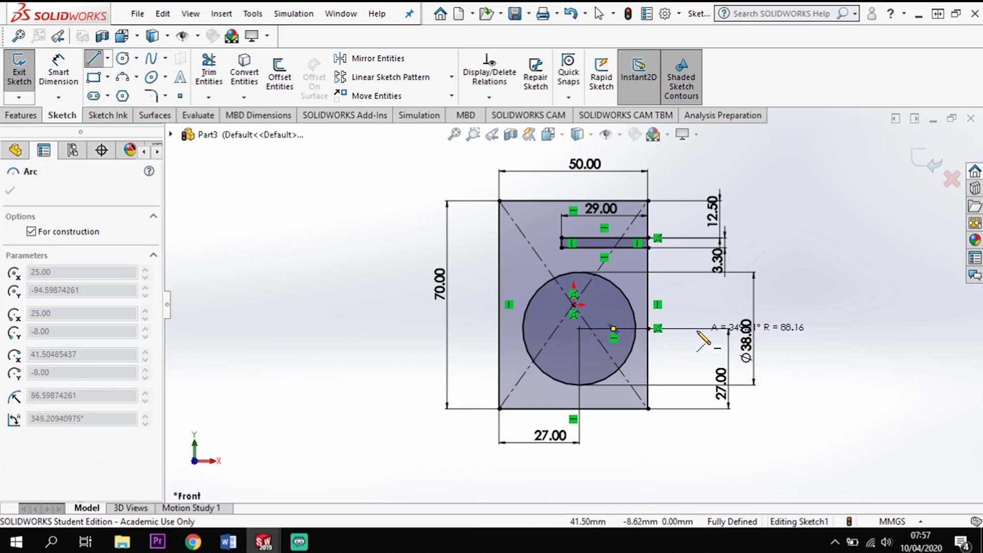
key("Escape")
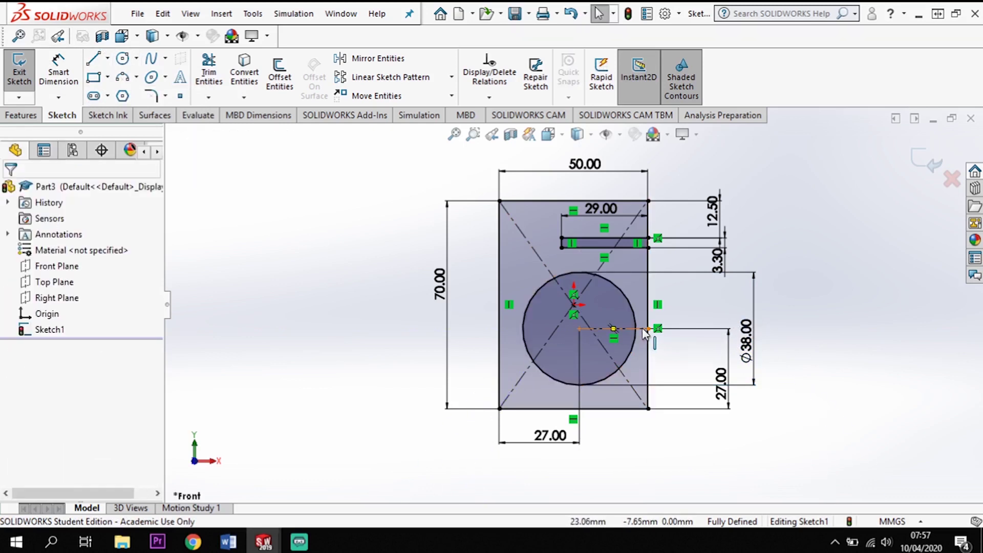
Offset the horizontal centerline bi-directionally by 19/2 mm with dimensions added
left_click(644, 329)
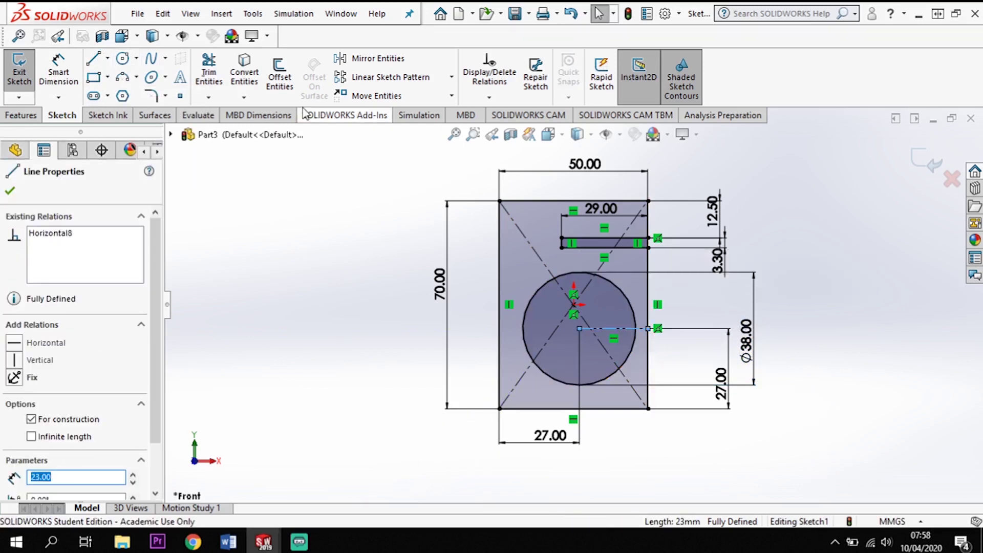
left_click(281, 78)
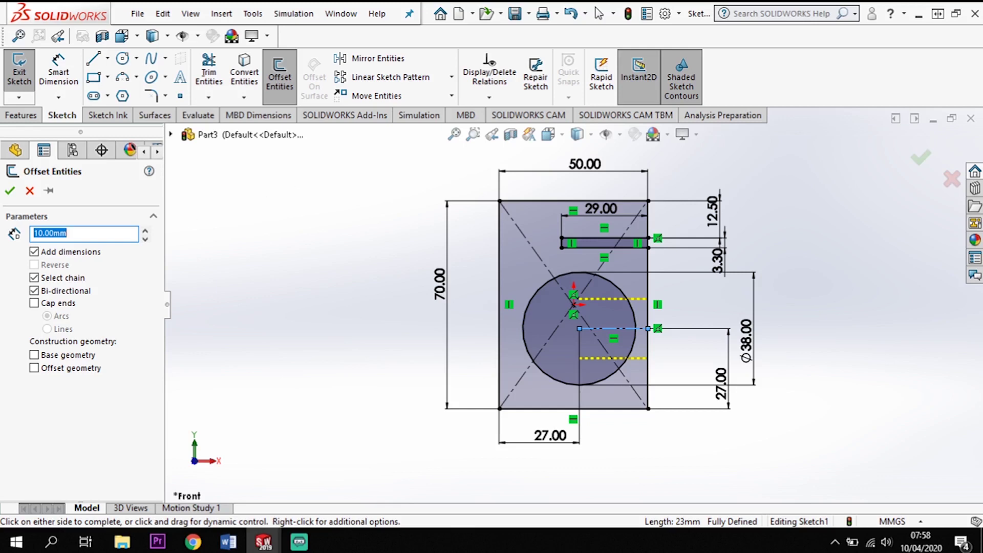
type("19/2")
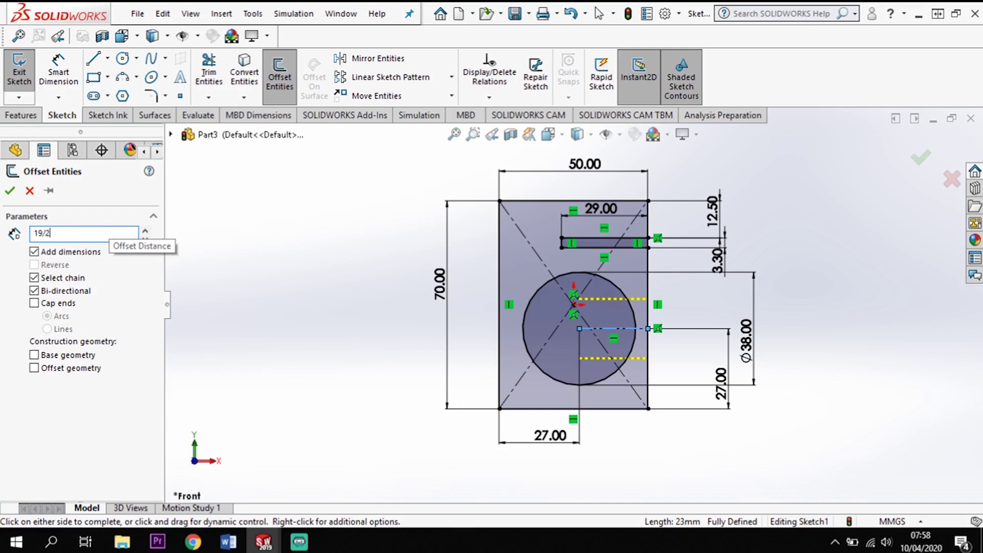
key("Return")
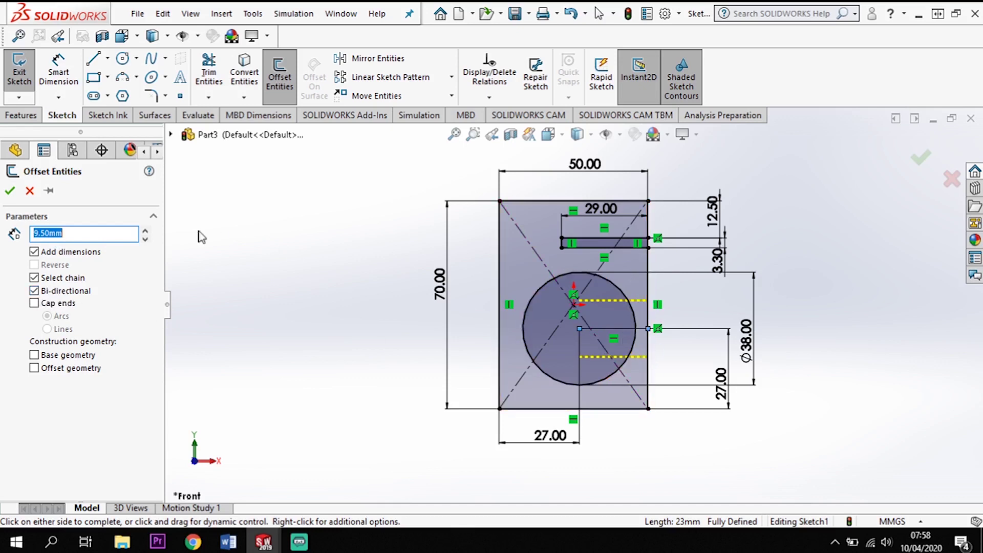
left_click(9, 191)
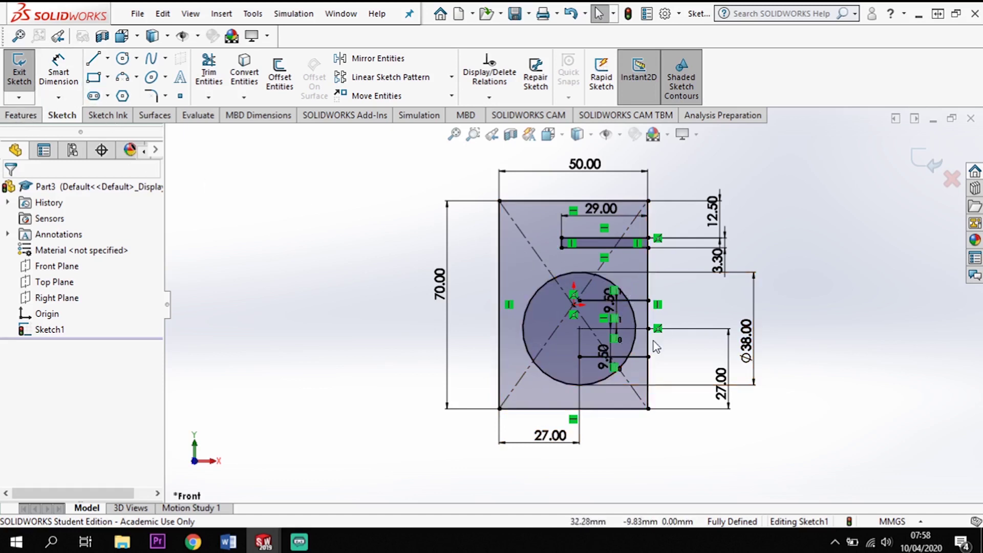
Extrude only the block region surrounding the slot and the circular opening, using Mid Plane with a depth of 67 mm
left_click(23, 116)
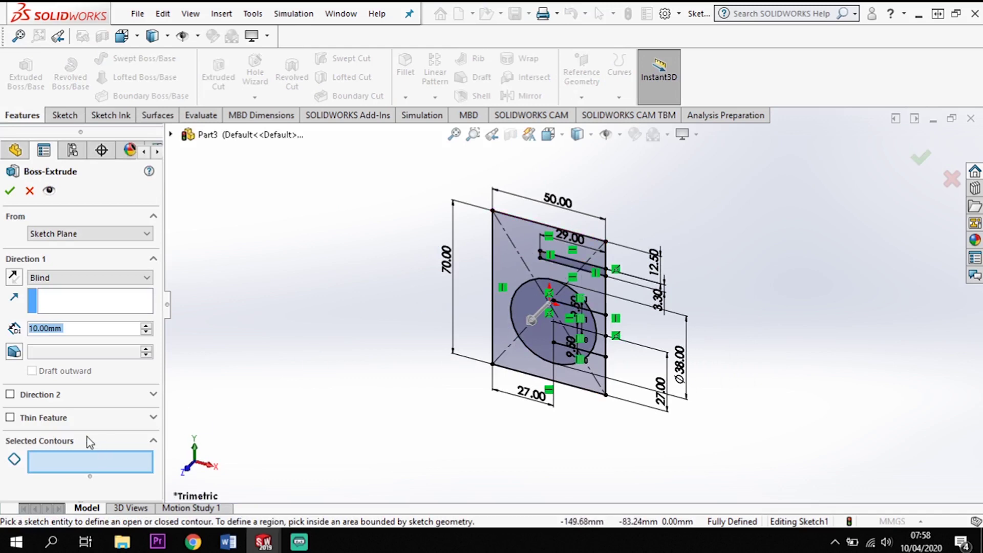
left_click(79, 459)
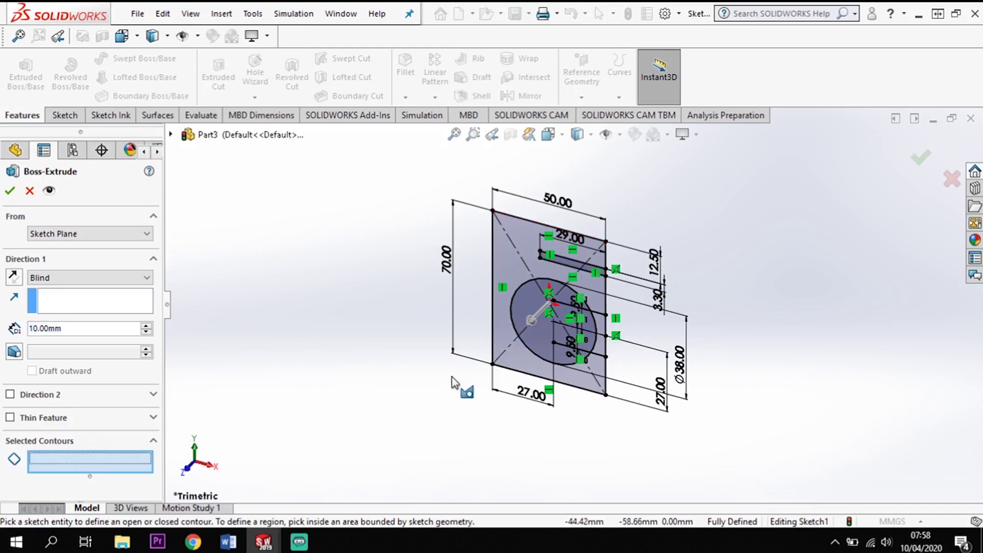
left_click(509, 266)
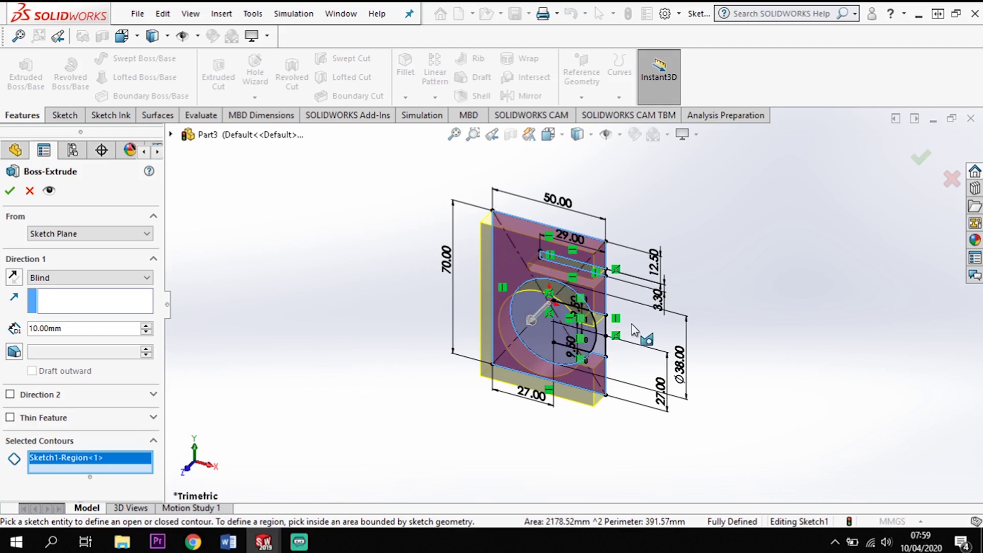
left_click(82, 278)
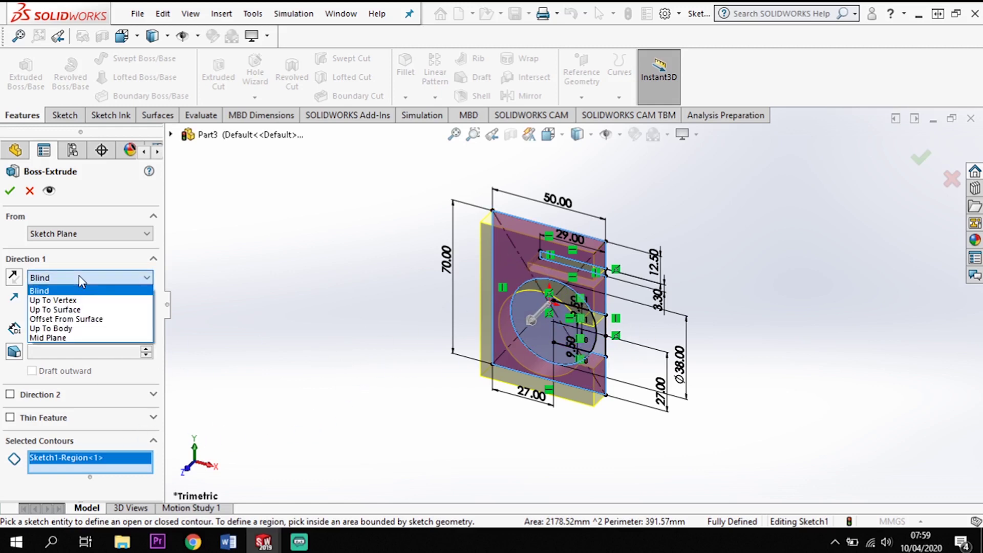
left_click(71, 336)
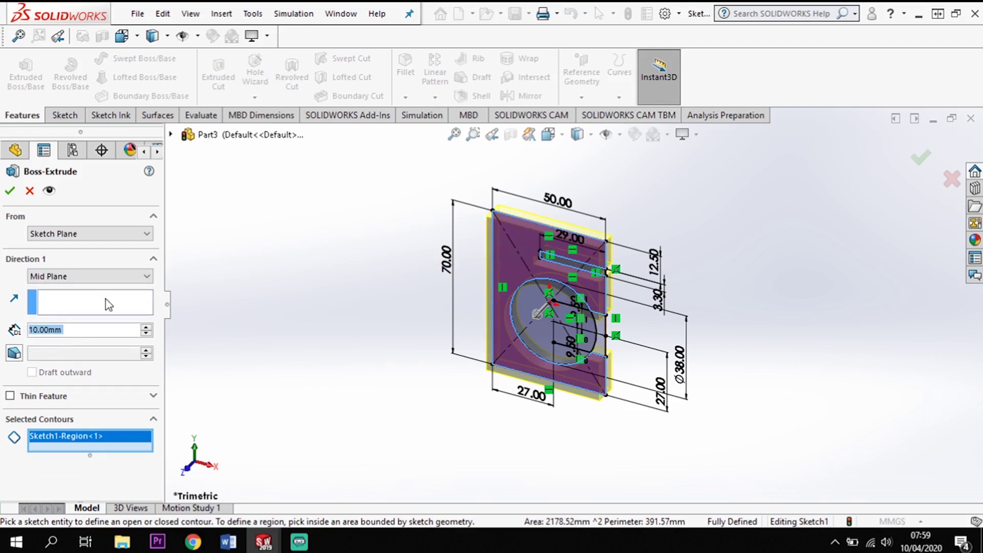
left_click(75, 331)
double_click(76, 332)
type("67")
key("Return")
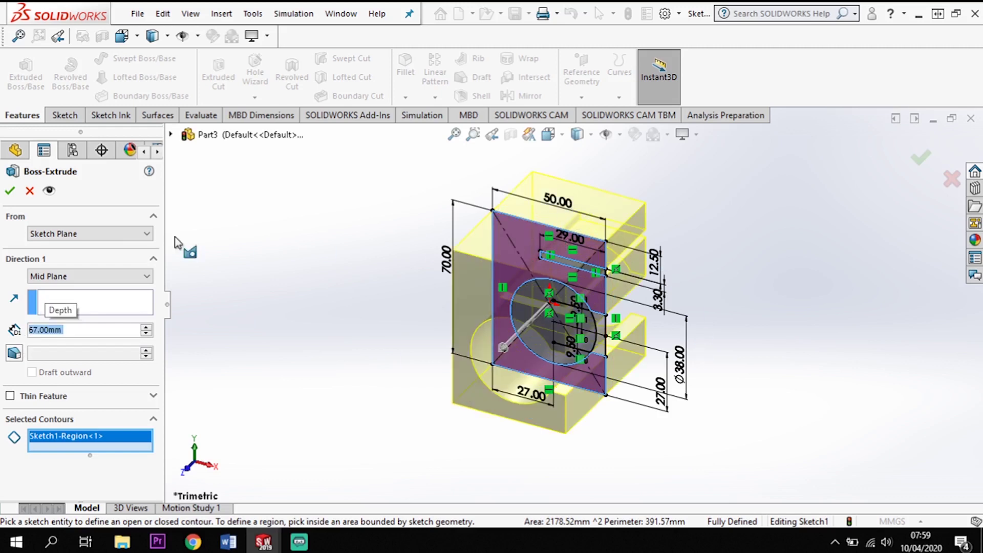
left_click(9, 192)
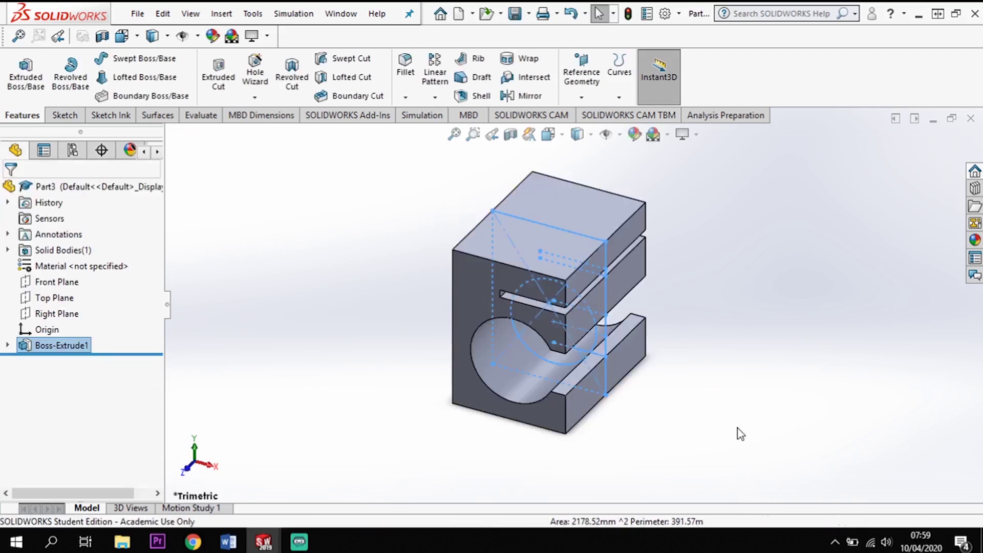
left_click(740, 434)
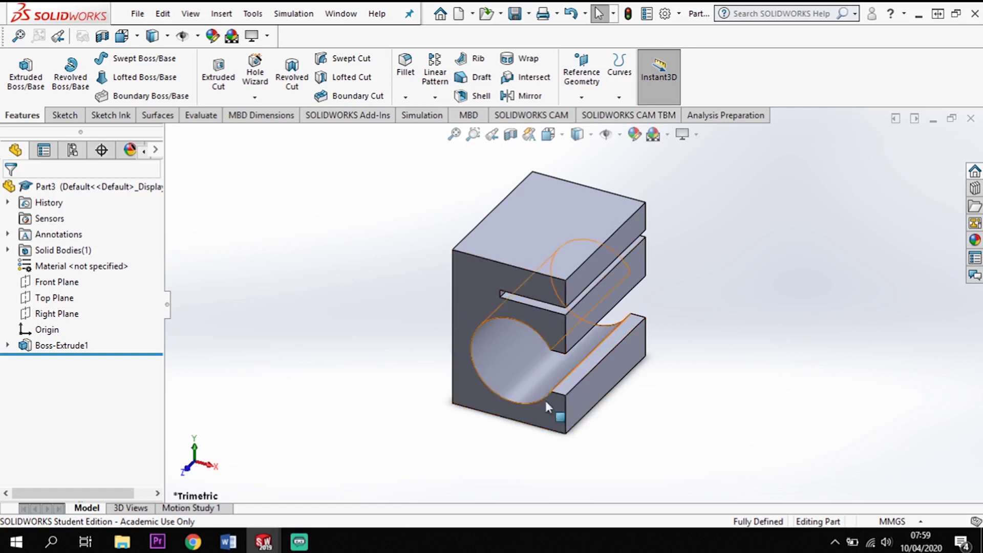
Start a sketch on the Front Plane and draw a circle roughly over the block's circular bore
middle_click_drag(697, 399, 713, 348)
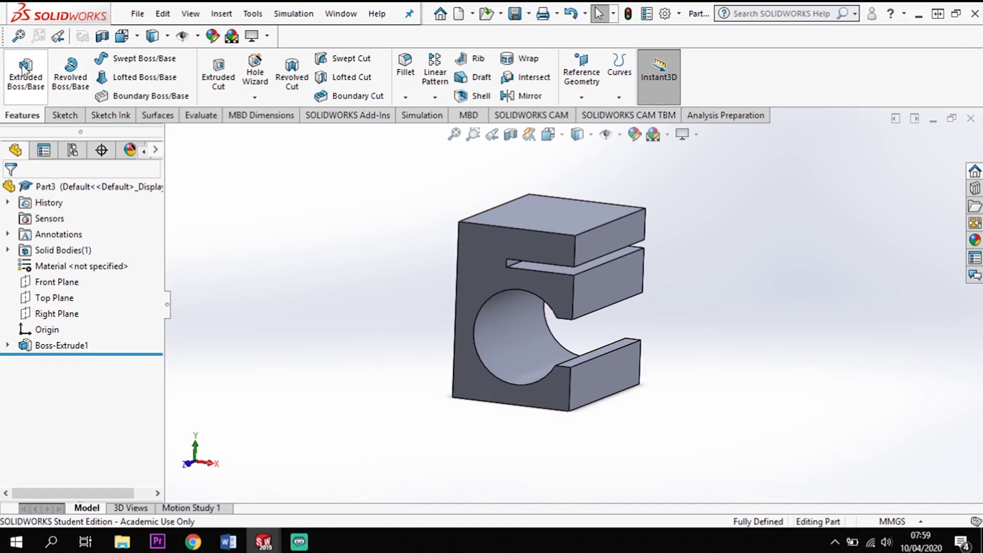
left_click(56, 281)
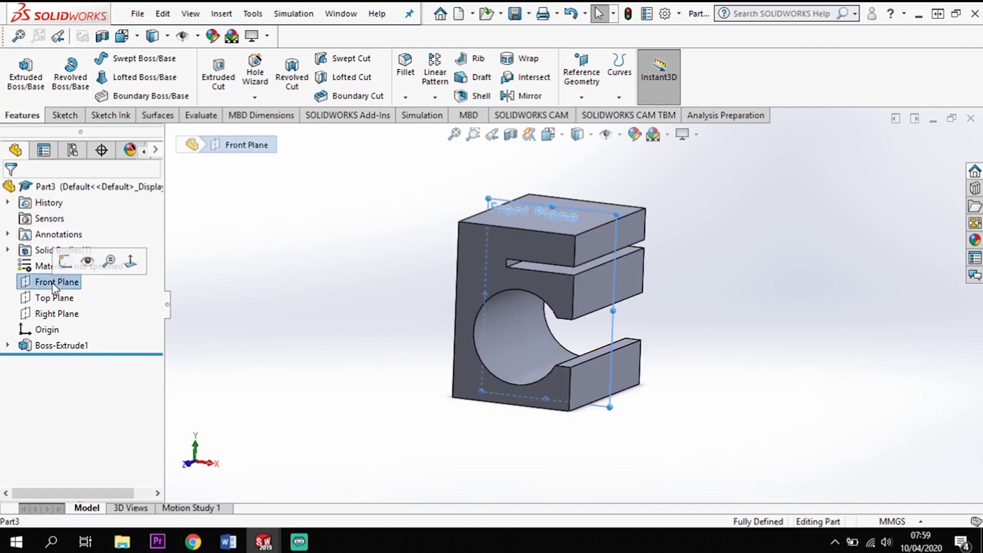
left_click(65, 116)
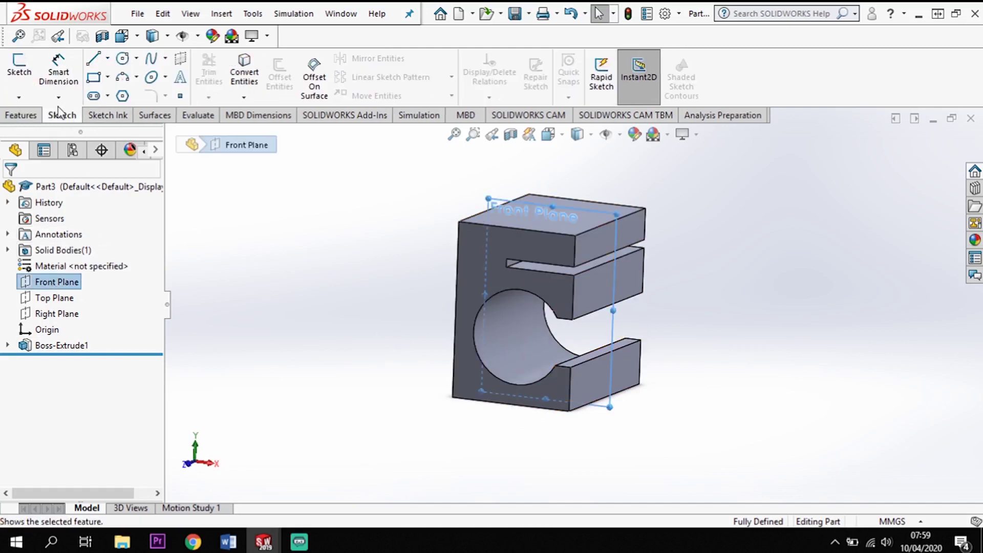
left_click(23, 74)
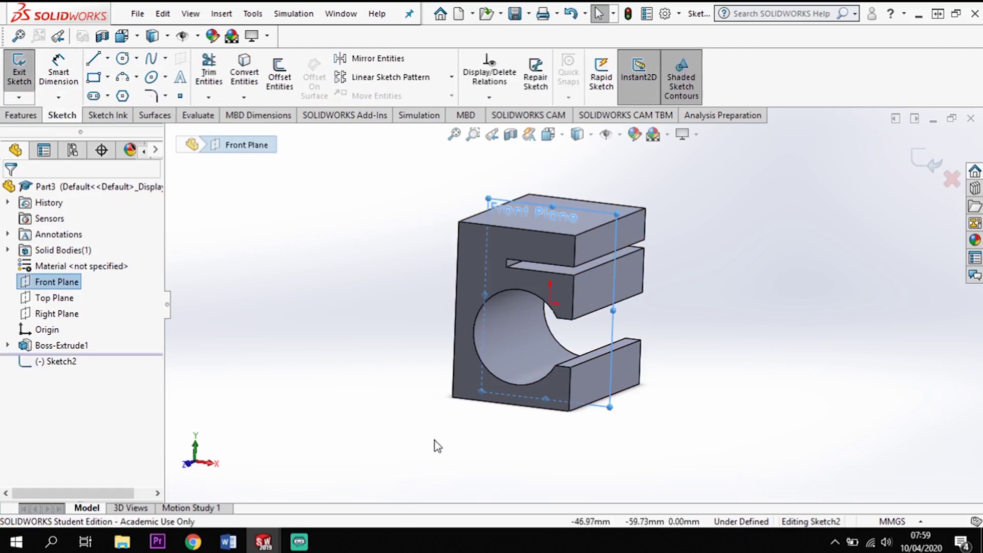
left_click(122, 58)
left_click(547, 324)
left_click(596, 308)
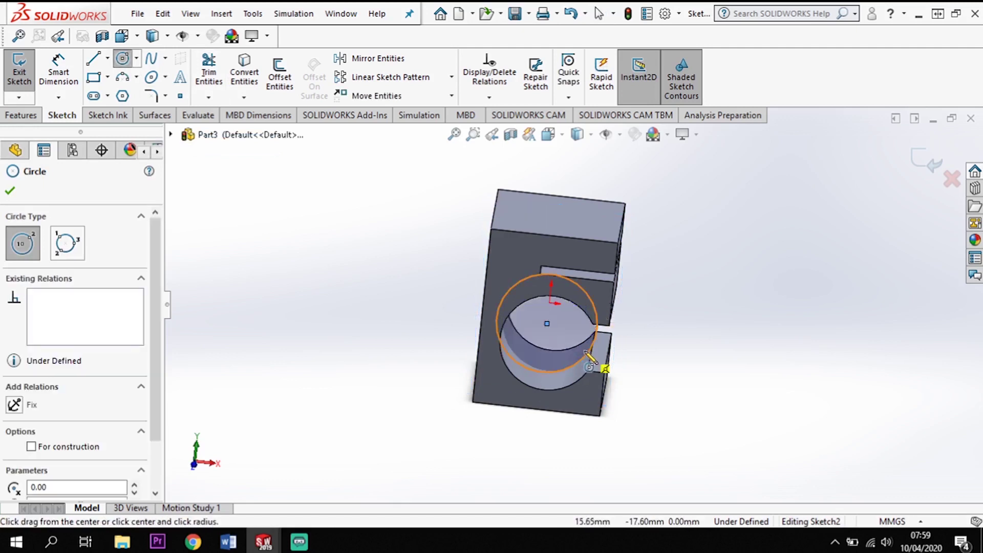
key("Escape")
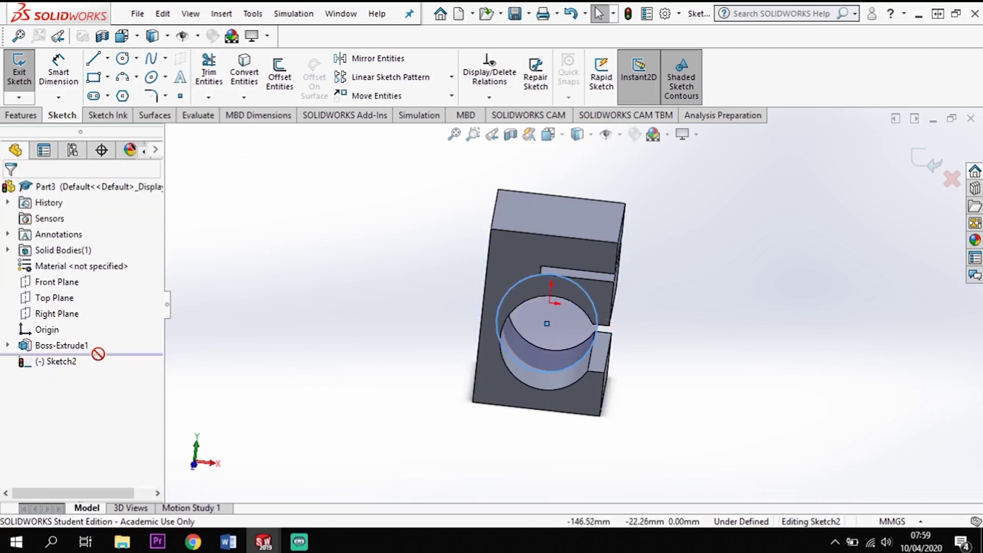
Move the new circle's centre onto the centre of the block's bore so that the two coincide
left_click(54, 283)
right_click(55, 284)
left_click(116, 267)
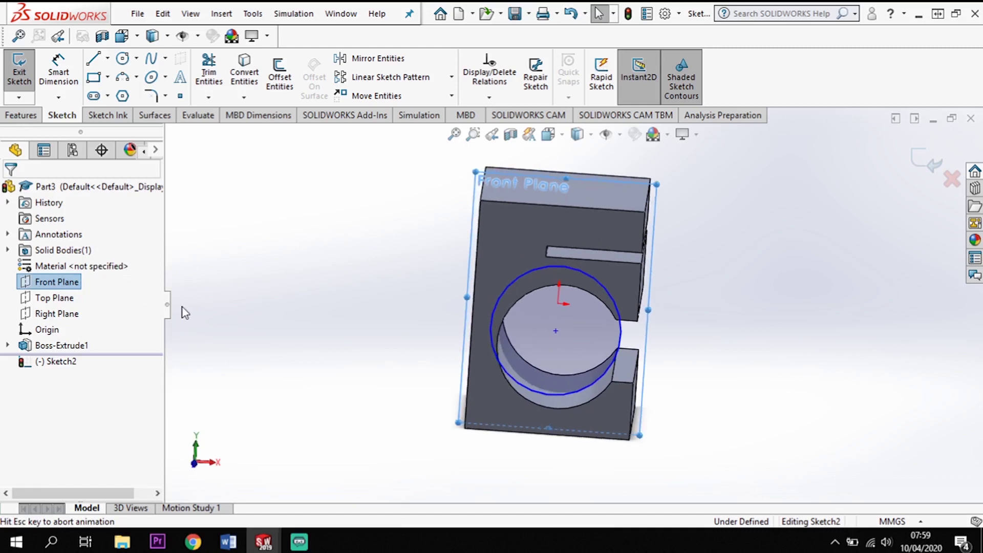
left_click(574, 344)
mouse_move(605, 349)
left_mouse_down()
mouse_move(626, 424)
mouse_move(583, 433)
mouse_move(538, 425)
mouse_move(576, 392)
mouse_move(583, 343)
mouse_move(595, 346)
mouse_move(582, 342)
left_mouse_up()
left_click(807, 440)
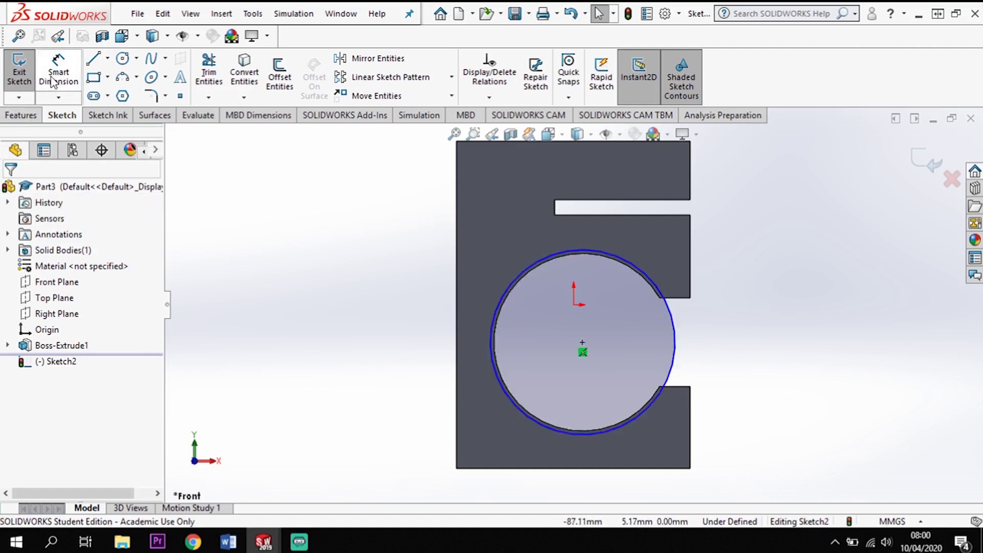
Dimension the circle around the block's bore to a diameter of 40 mm
key("d")
left_click(674, 338)
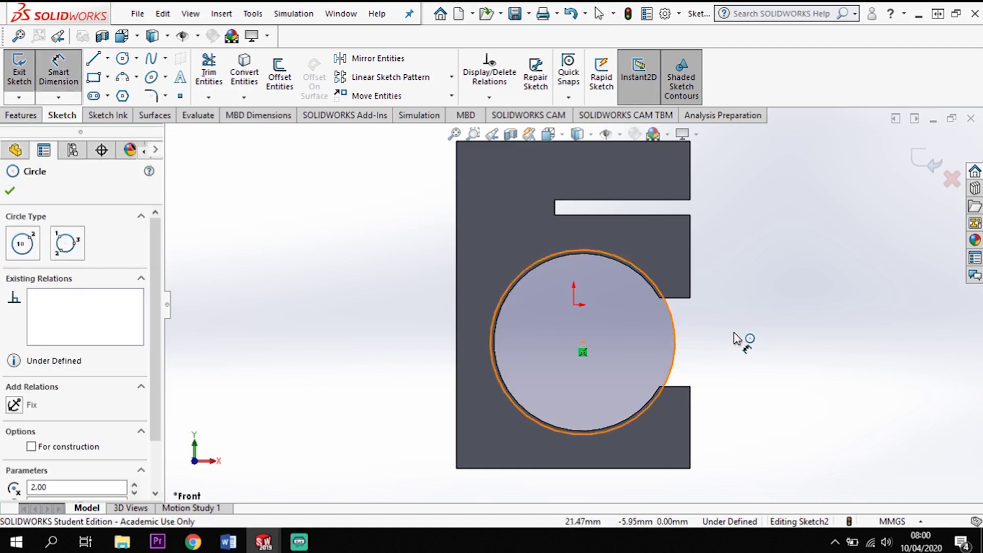
left_click(763, 335)
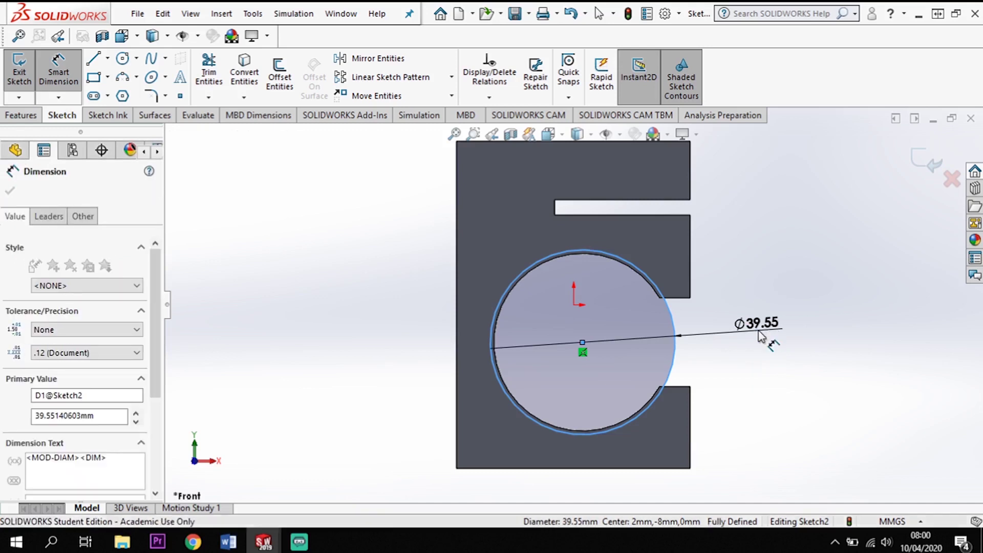
type("40")
key("Return")
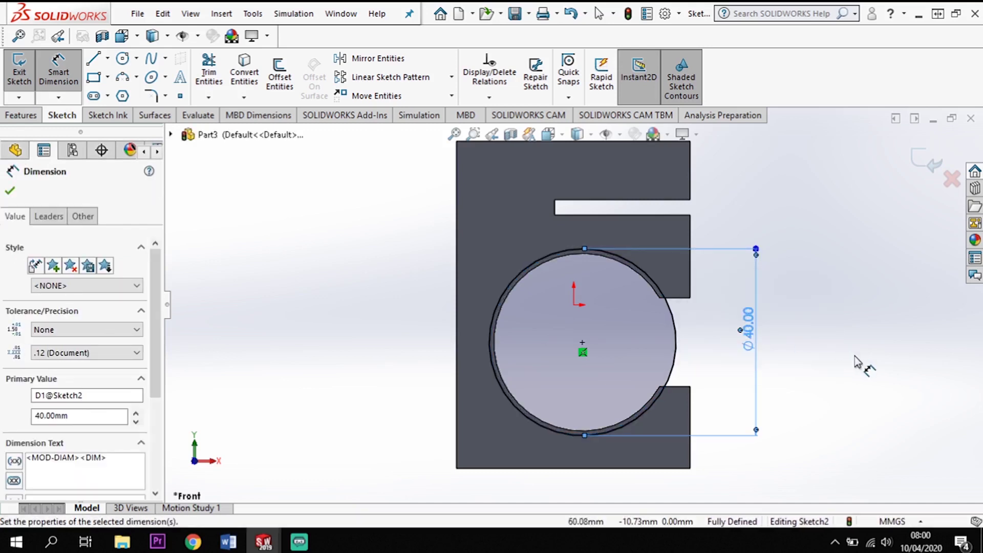
Extrude the 40 mm circle as a blind boss 1.5 mm deep, starting at a 21 mm offset from the sketch plane
mouse_move(874, 292)
middle_mouse_down()
mouse_move(850, 306)
mouse_move(834, 333)
middle_mouse_up()
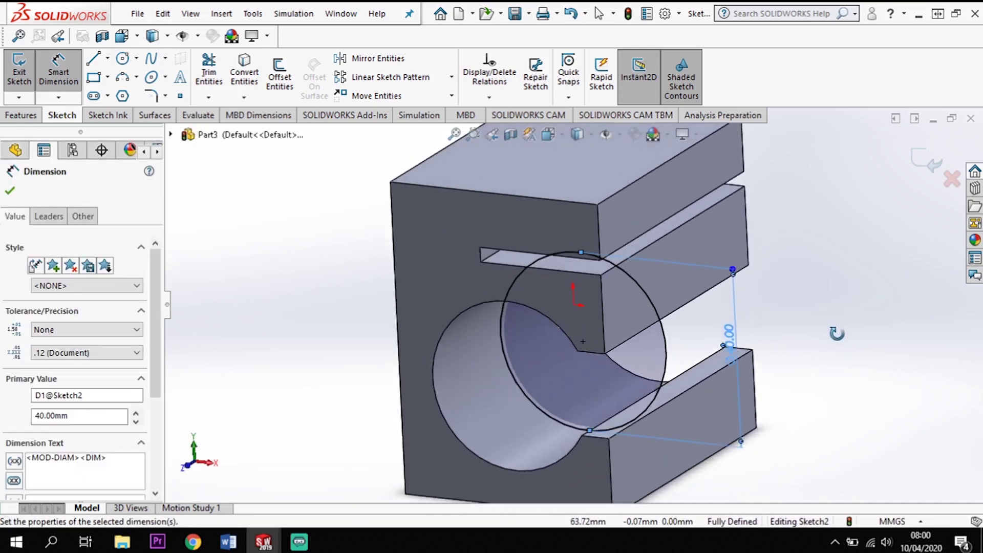
left_click(21, 115)
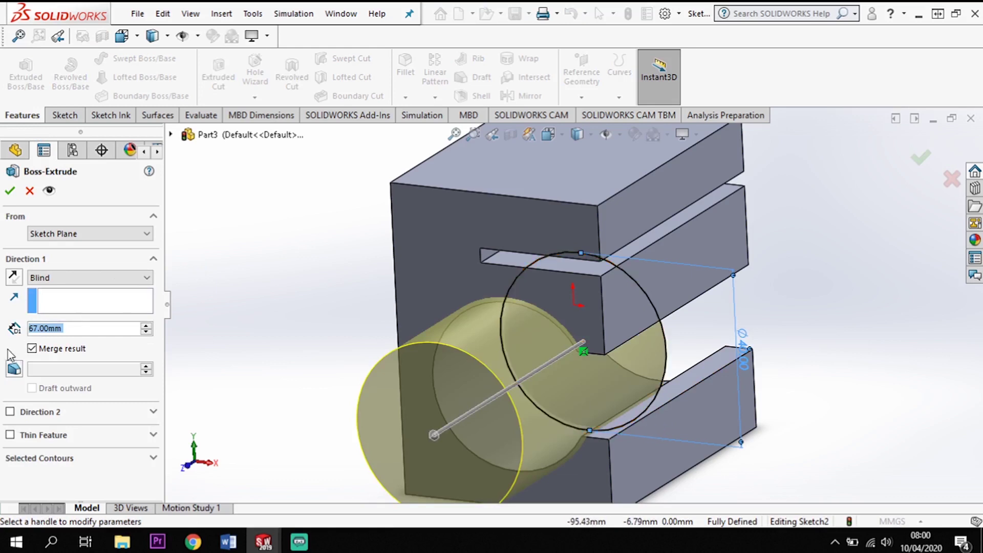
type("1.5")
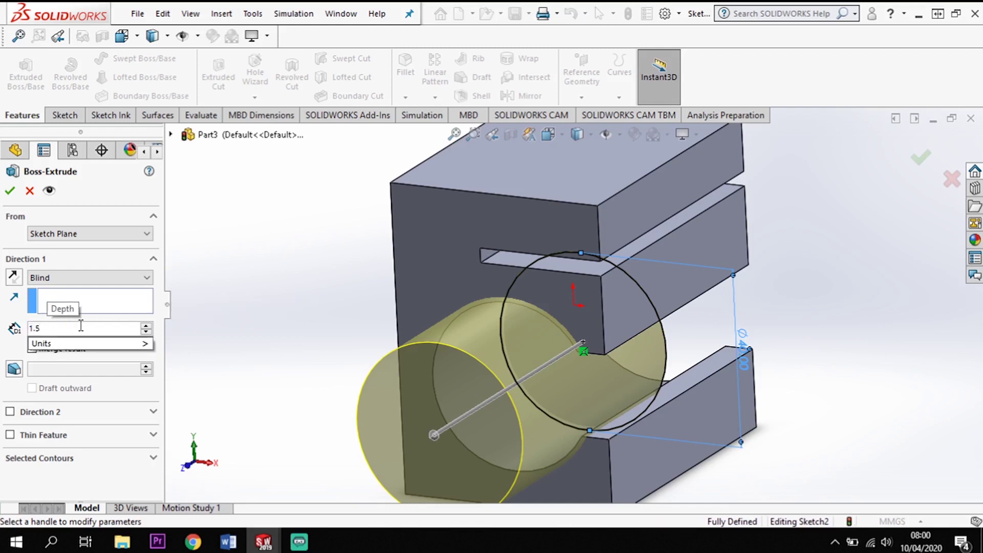
key("Return")
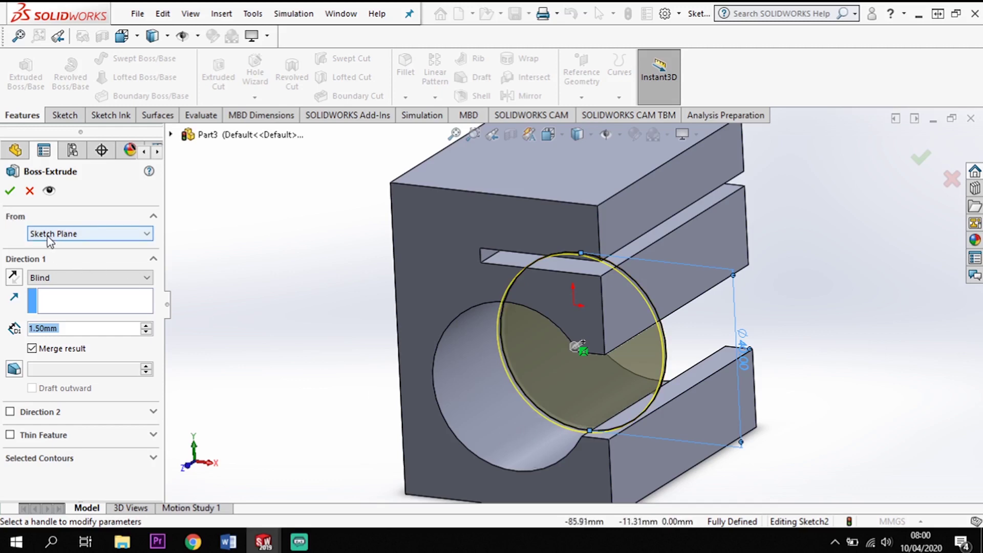
left_click(87, 234)
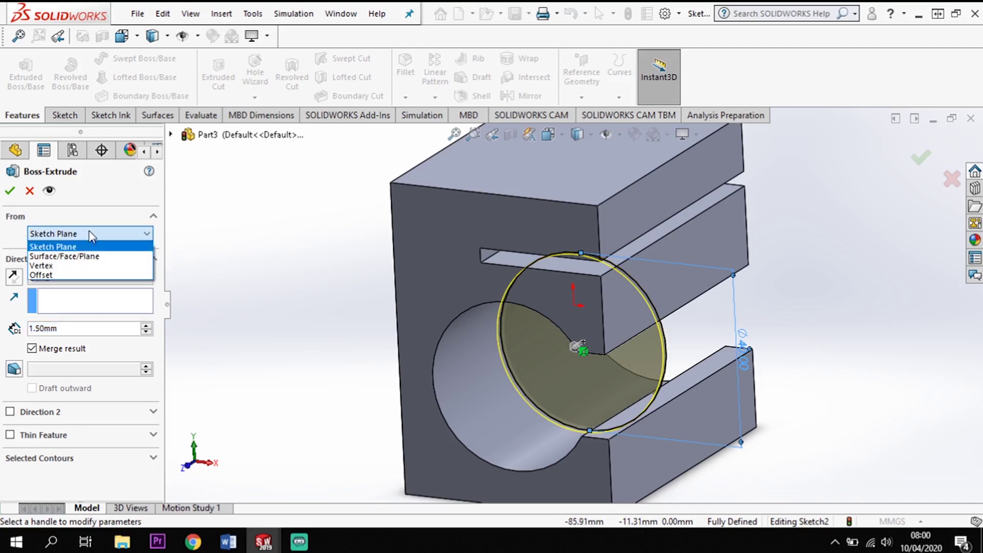
left_click(62, 276)
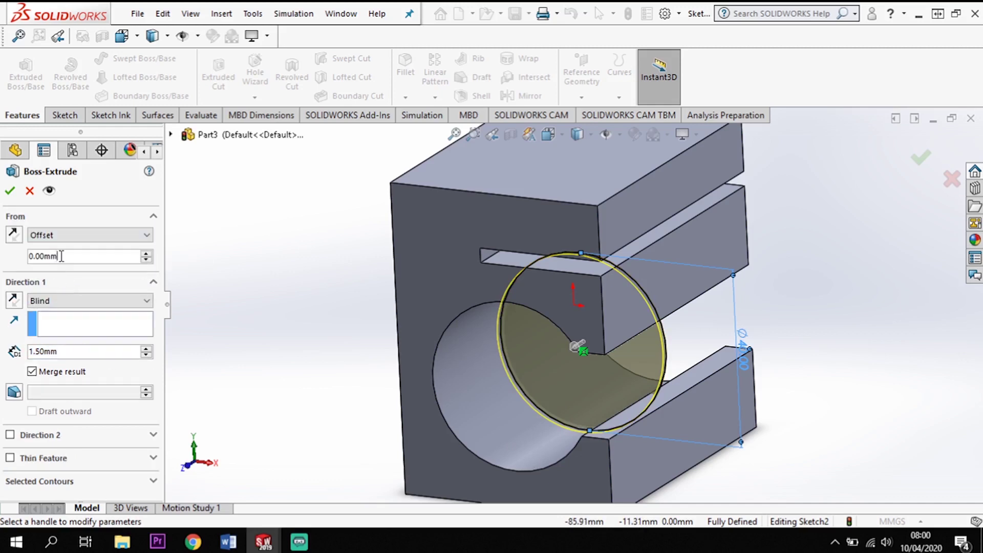
type("21")
key("Return")
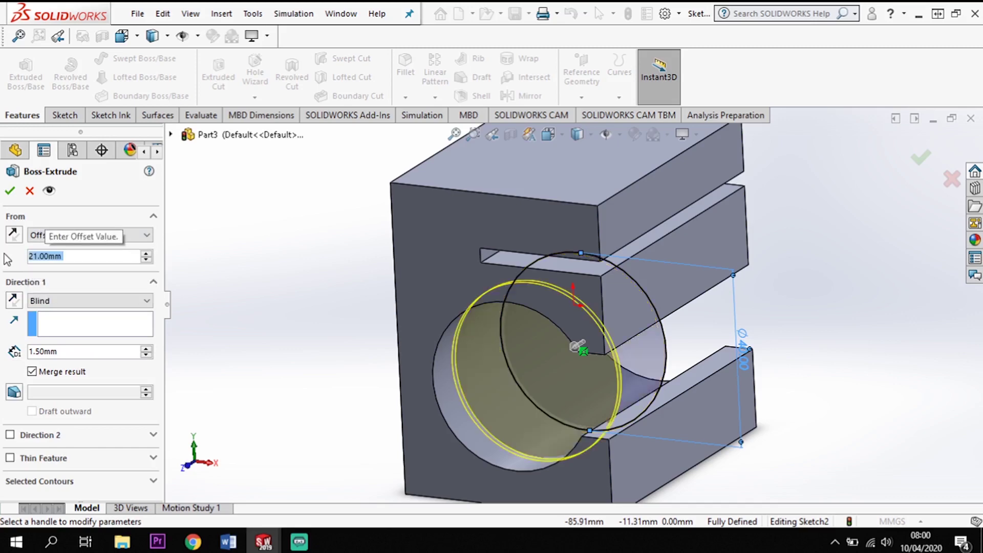
mouse_move(395, 399)
middle_mouse_down()
mouse_move(324, 352)
mouse_move(384, 383)
middle_mouse_up()
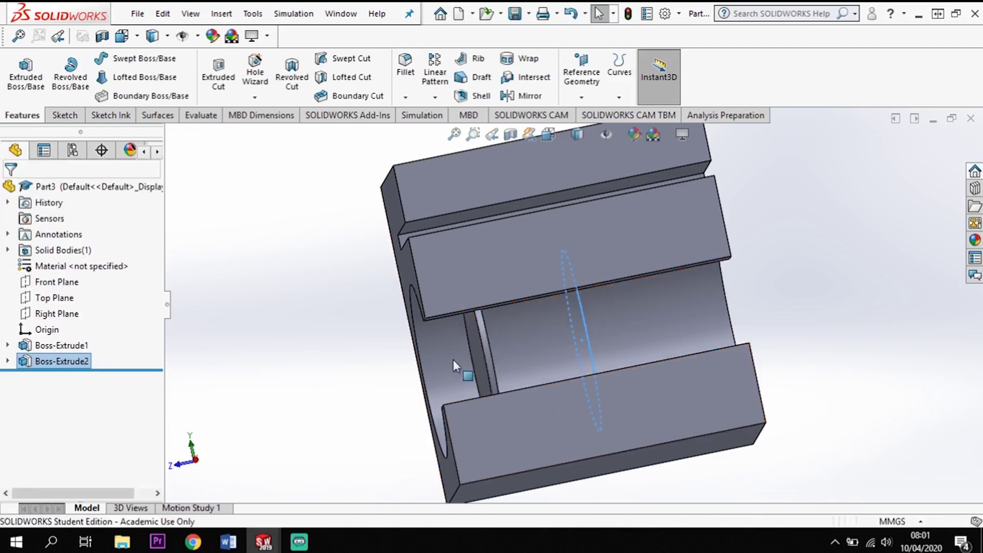
Delete the thin disc extrusion inside the bore while keeping its circle sketch
right_click(51, 364)
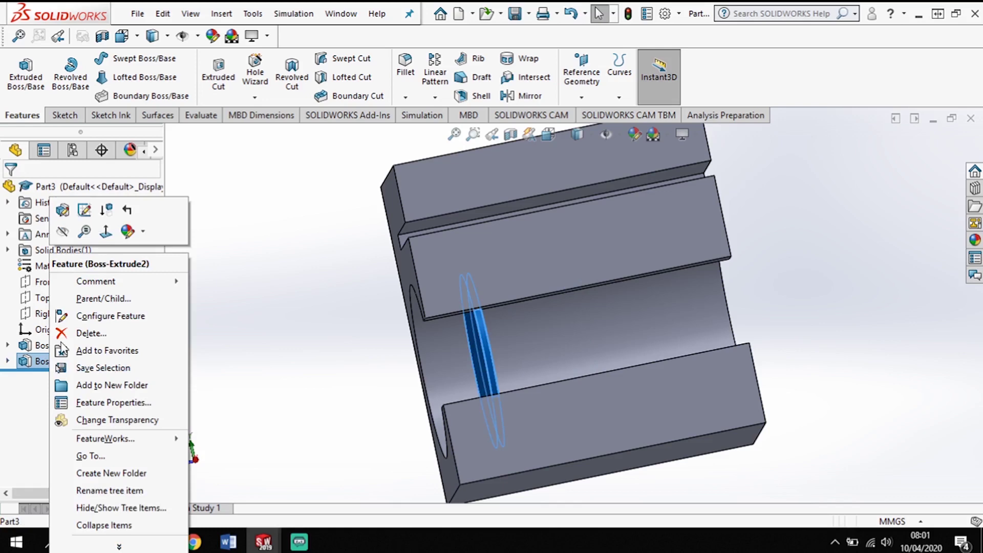
left_click(91, 334)
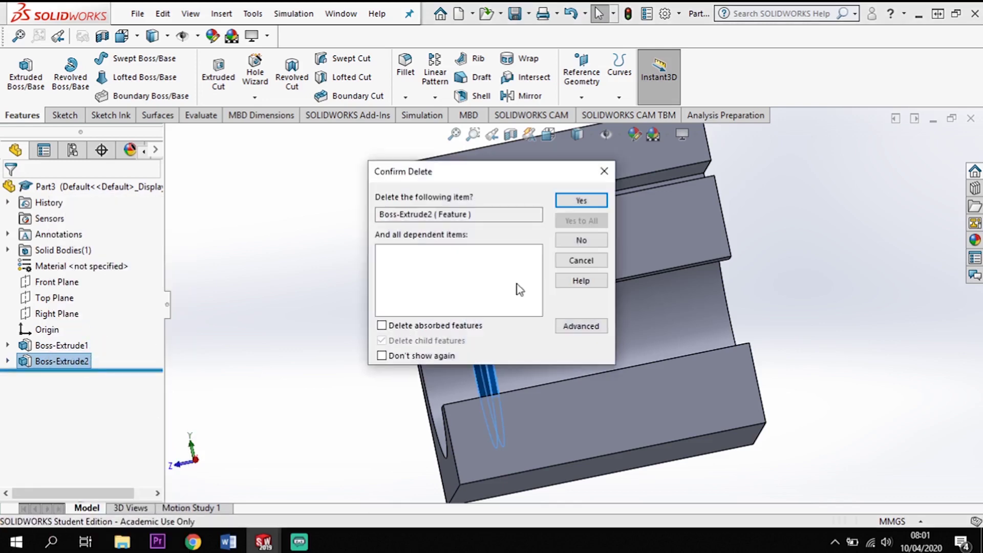
left_click(576, 201)
Set up an extruded cut from the 40 mm circle sketch, starting at a 21 mm offset from the sketch plane
middle_click_drag(307, 333, 191, 303)
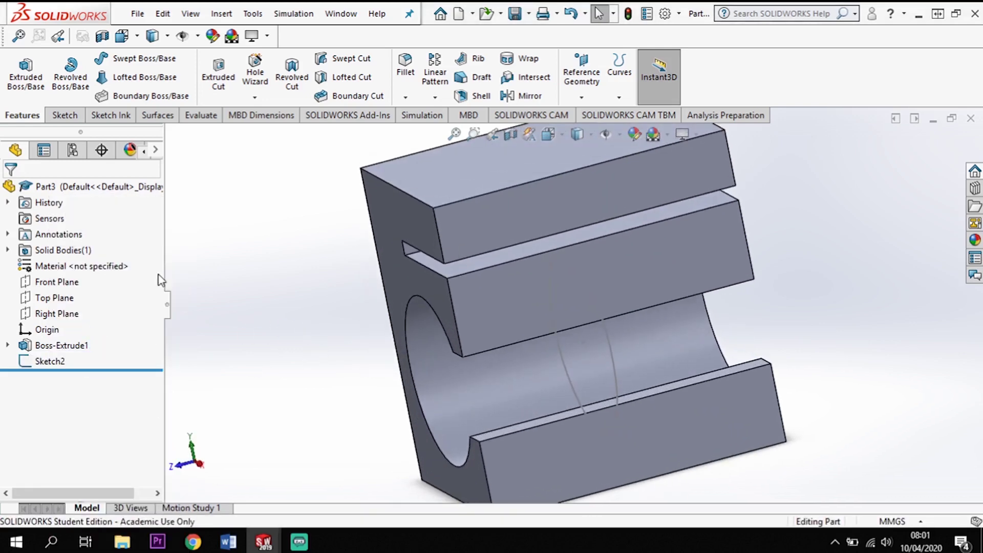
left_click(218, 75)
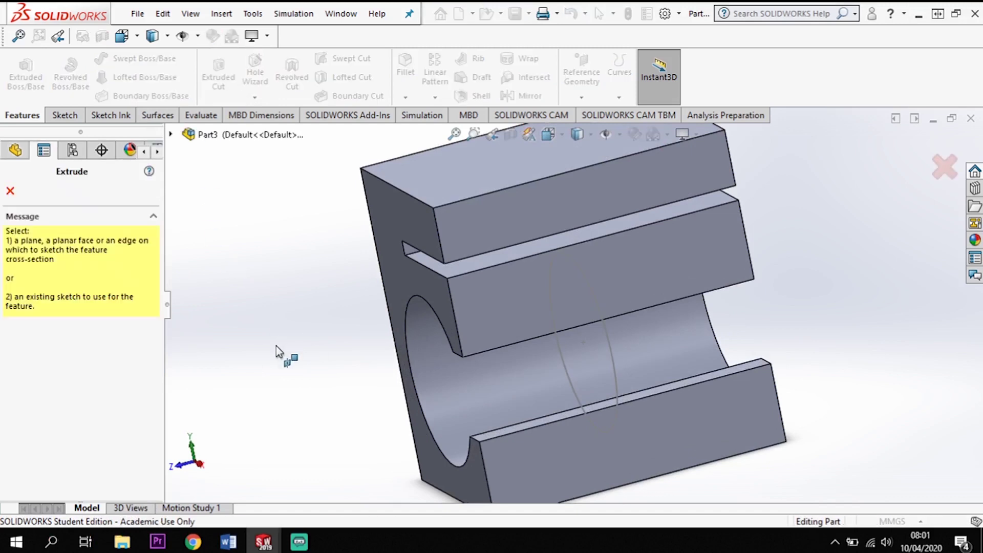
left_click(613, 371)
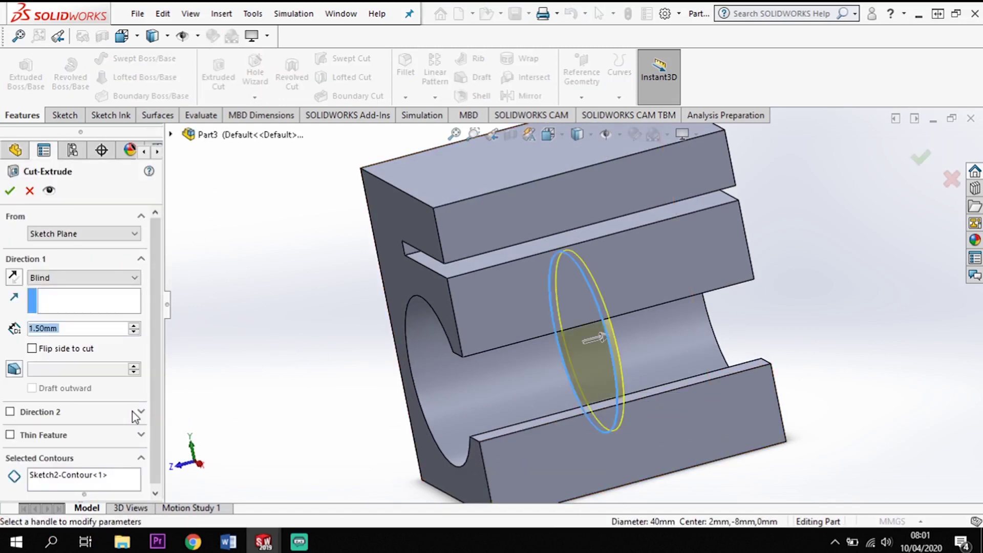
left_click(72, 234)
left_click(56, 275)
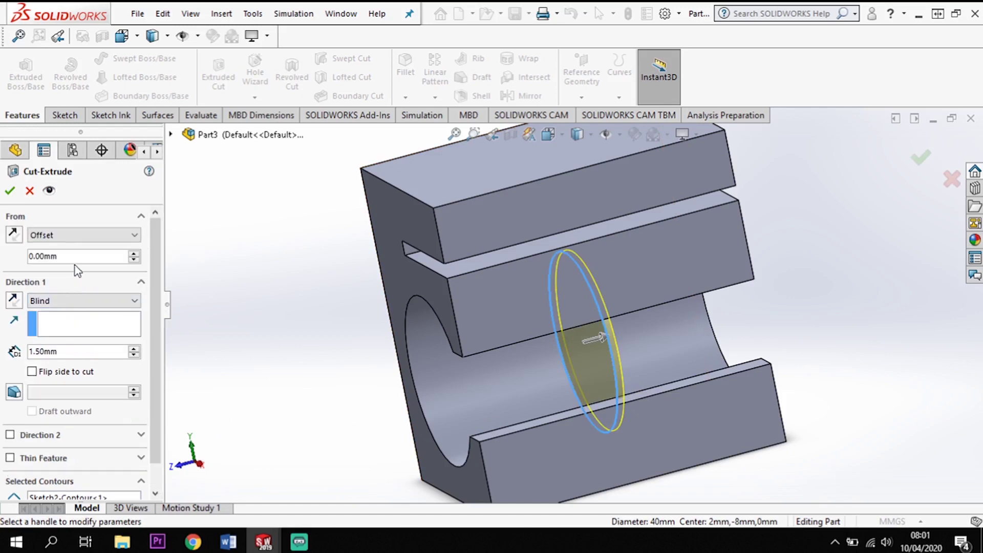
type("21")
key("Return")
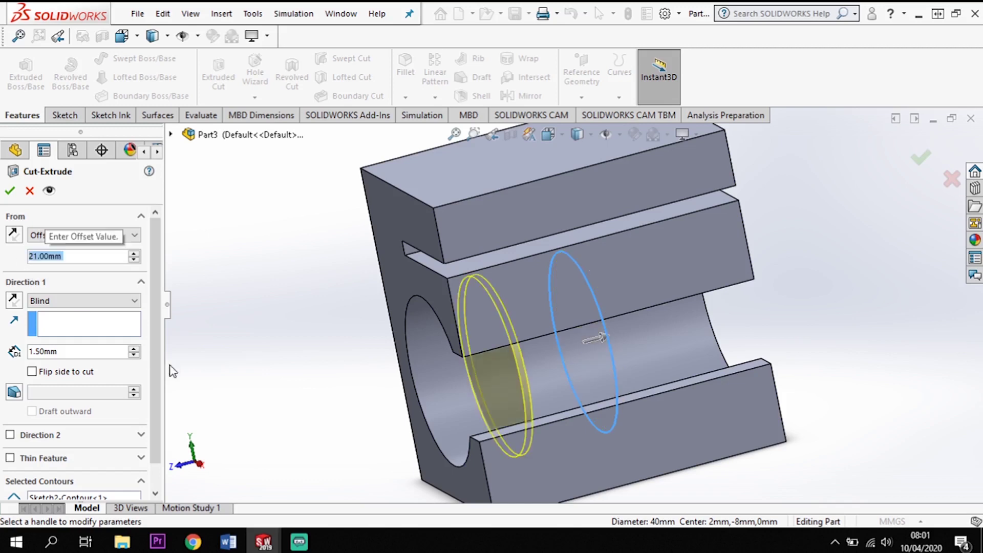
Reverse the cut direction and complete the blind 1.5 mm deep groove cut in the bore
left_click(15, 301)
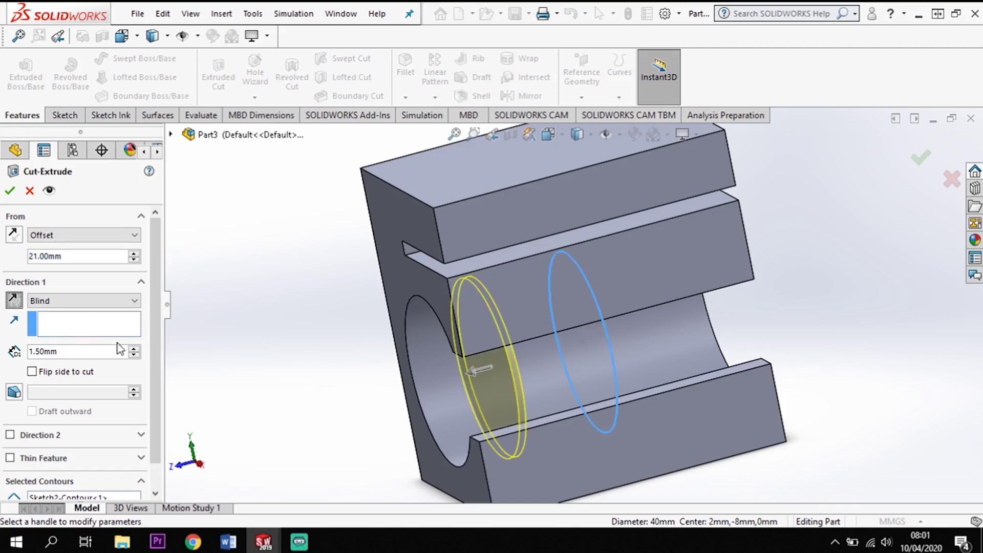
middle_click_drag(522, 435, 495, 379)
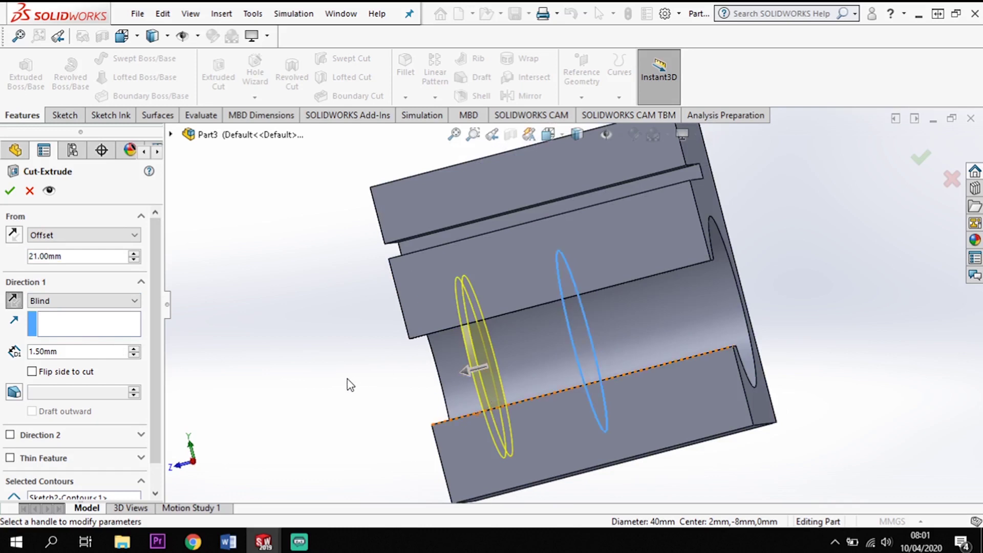
left_click(9, 190)
middle_click_drag(334, 428, 435, 402)
middle_click_drag(364, 424, 357, 440)
left_click(280, 395)
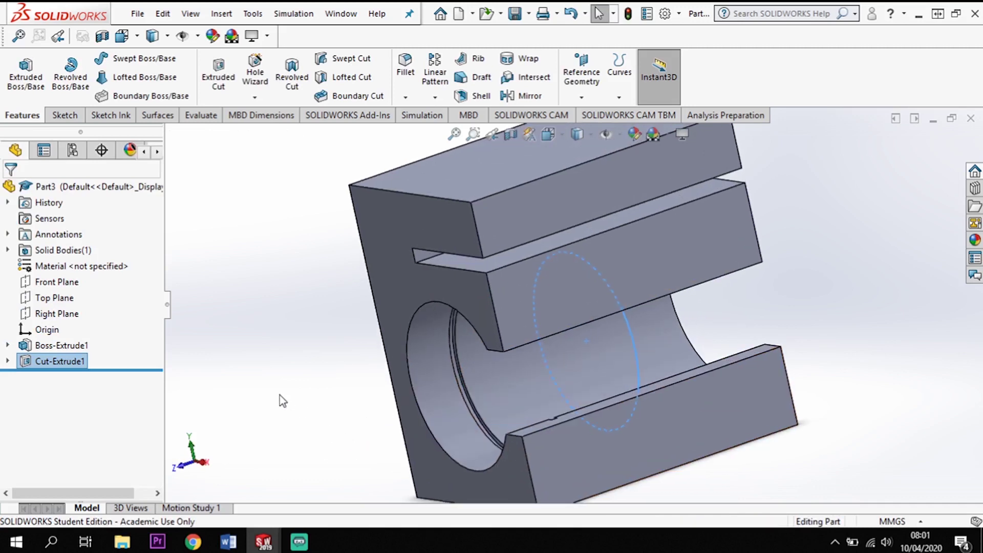
Mirror the groove cut about the Front Plane to form a matching groove at the bore's other end
left_click(60, 362)
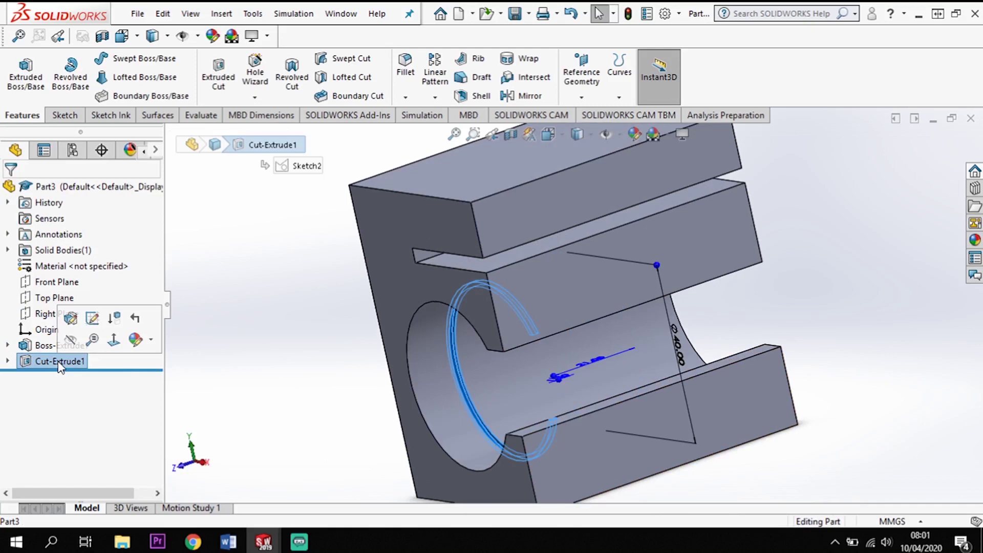
left_click(531, 96)
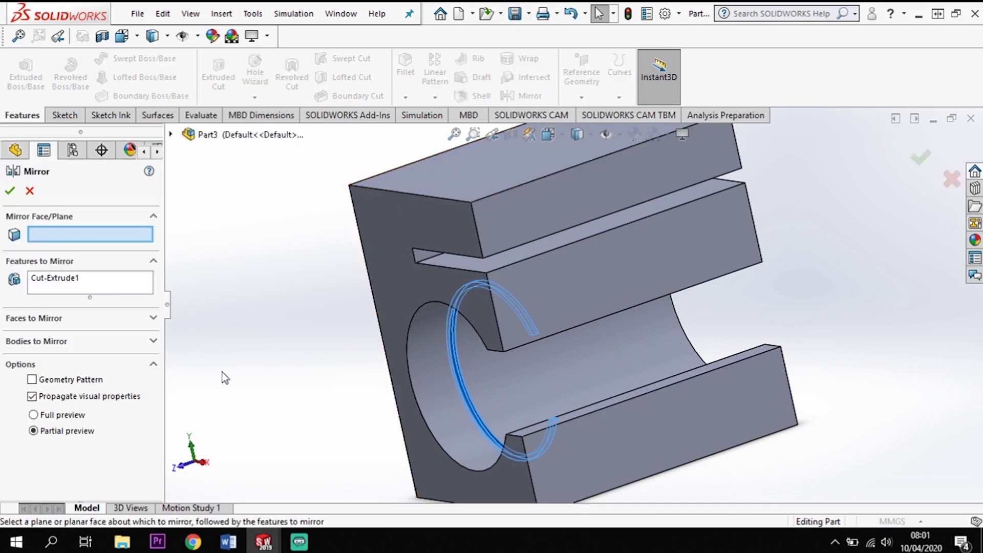
left_click(173, 135)
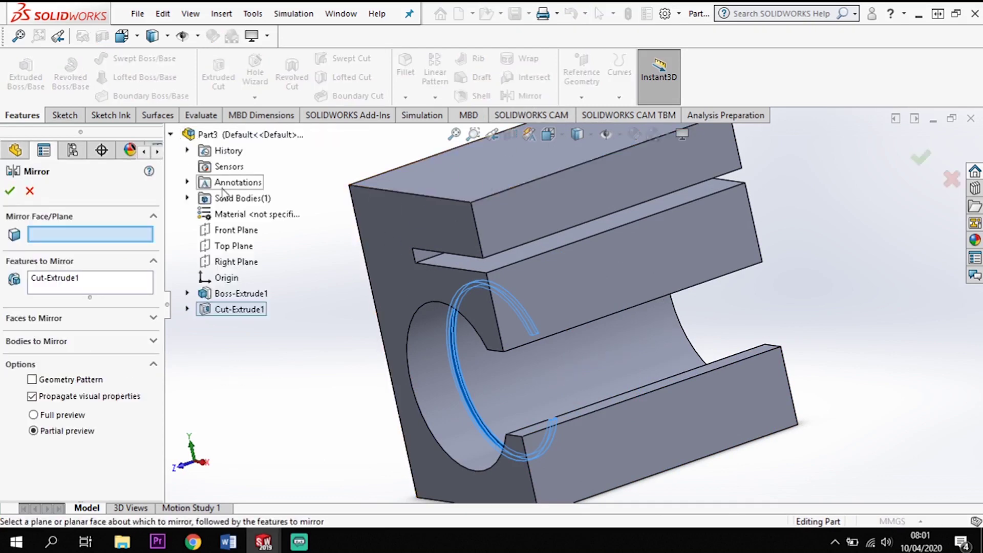
left_click(220, 232)
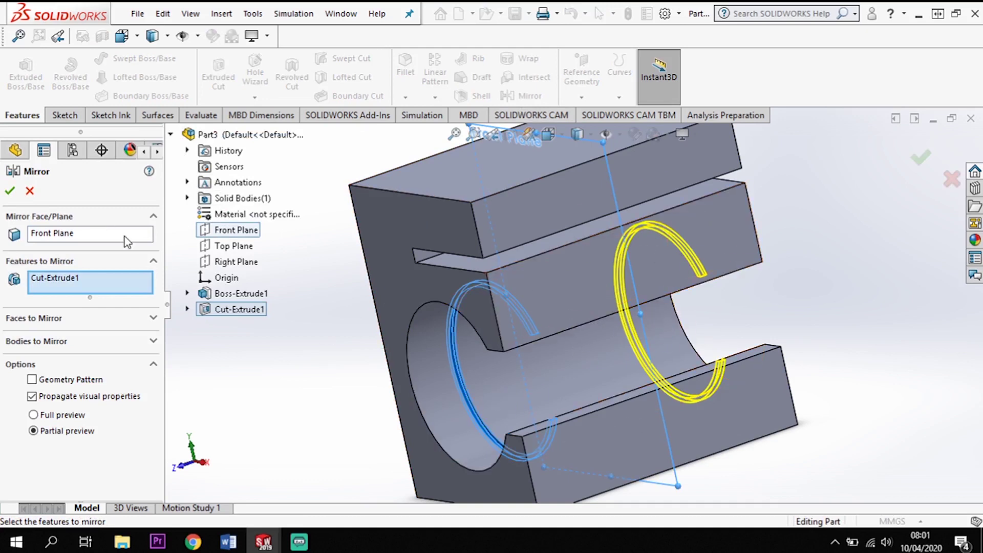
left_click(9, 191)
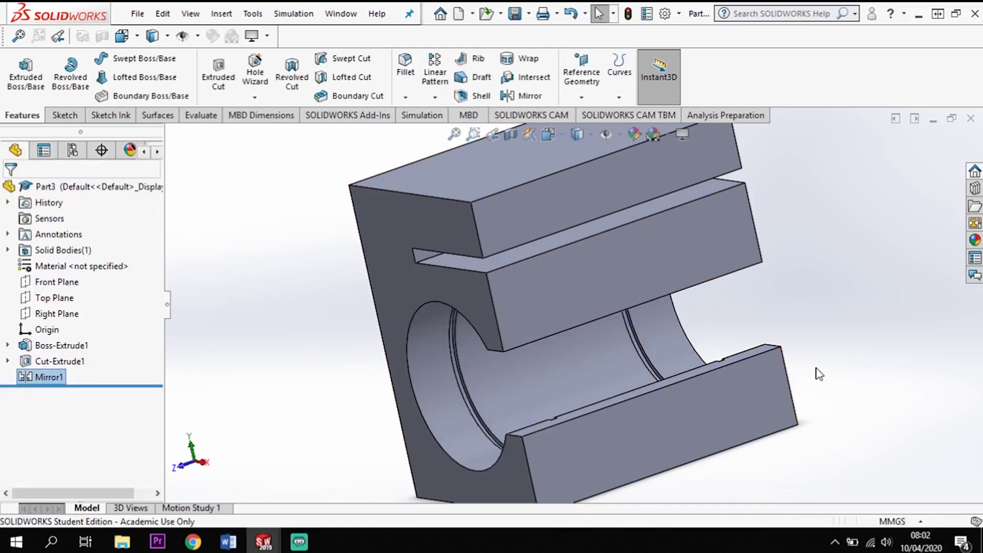
Start a sketch on the block's top face and draw a circle about 11.4 mm in diameter toward the slotted side
middle_click_drag(834, 407, 799, 334)
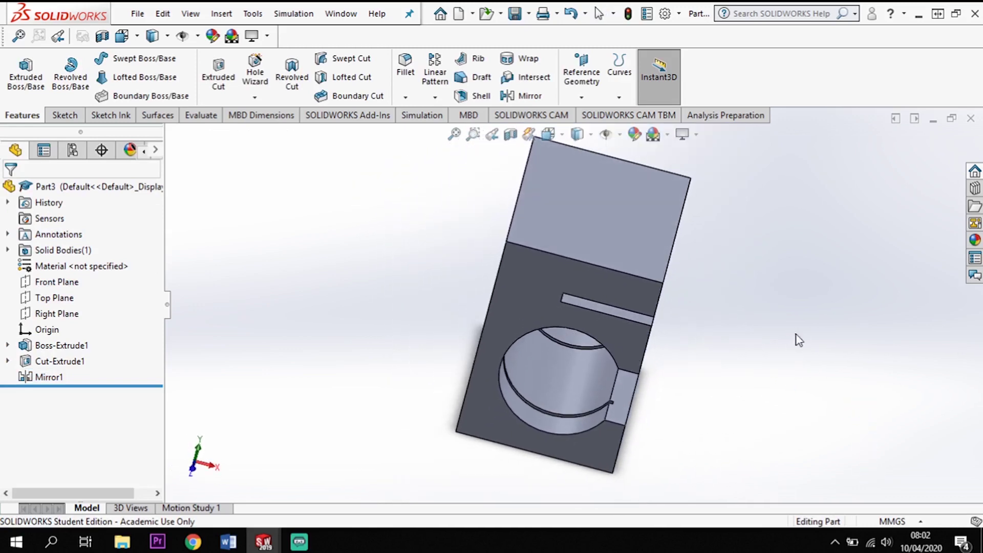
middle_click_drag(493, 259, 558, 215)
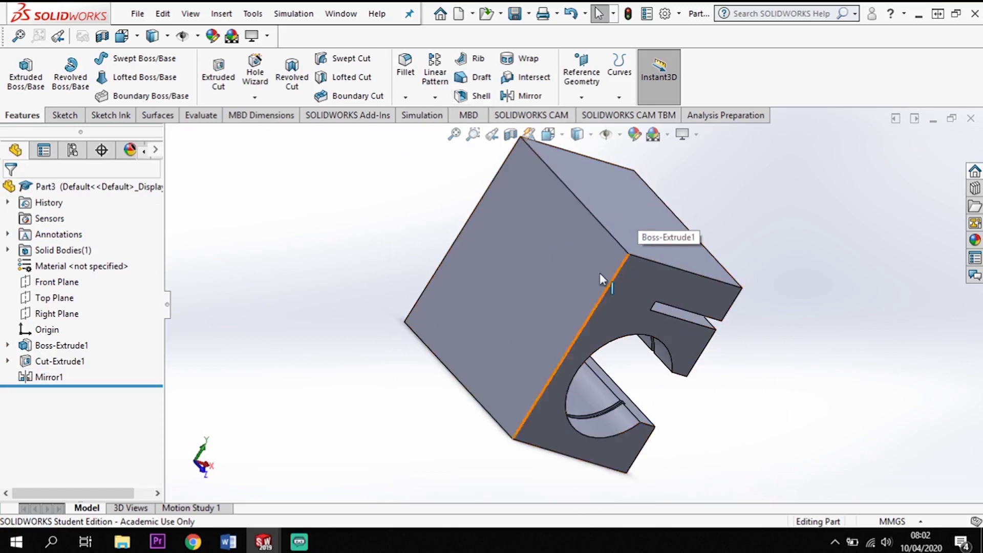
middle_click_drag(736, 363, 702, 358)
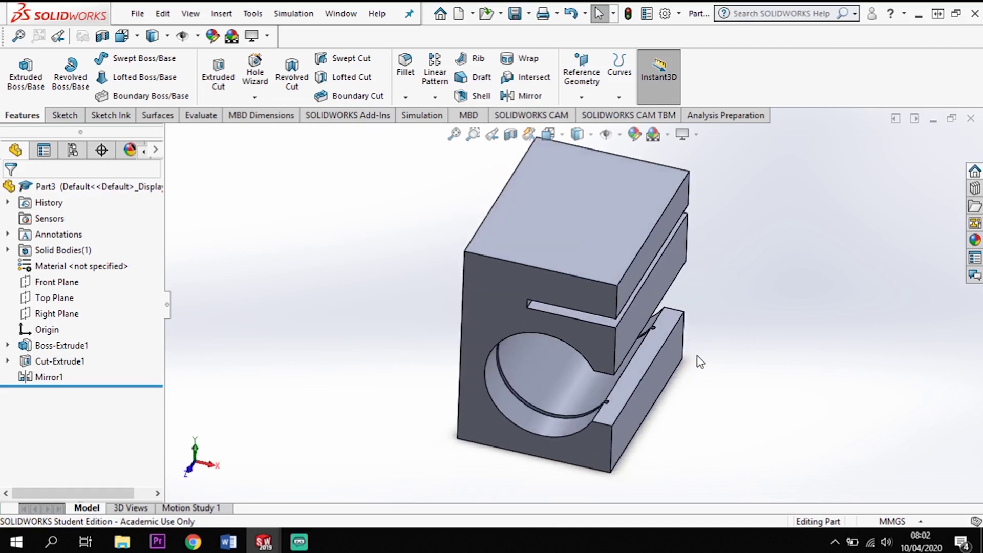
left_click(558, 242)
left_click(623, 200)
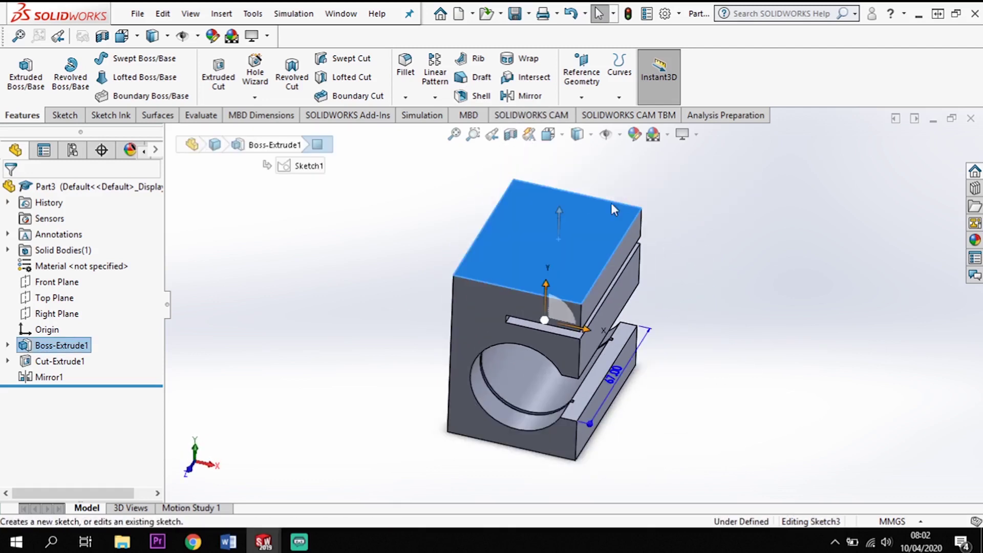
left_click(122, 60)
left_click(587, 233)
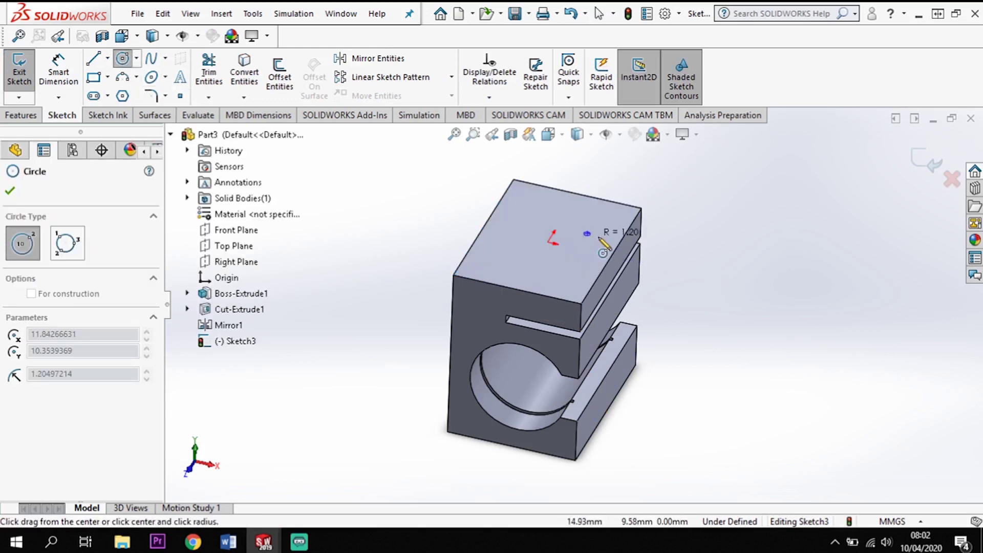
left_click(602, 237)
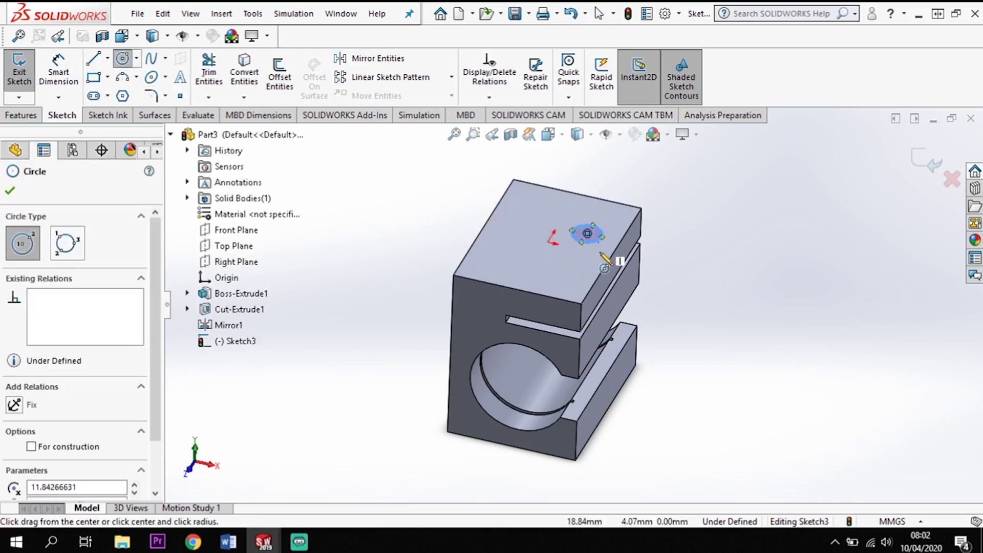
Dimension the circle on the block's top face to a 6.3 mm diameter
left_click(56, 74)
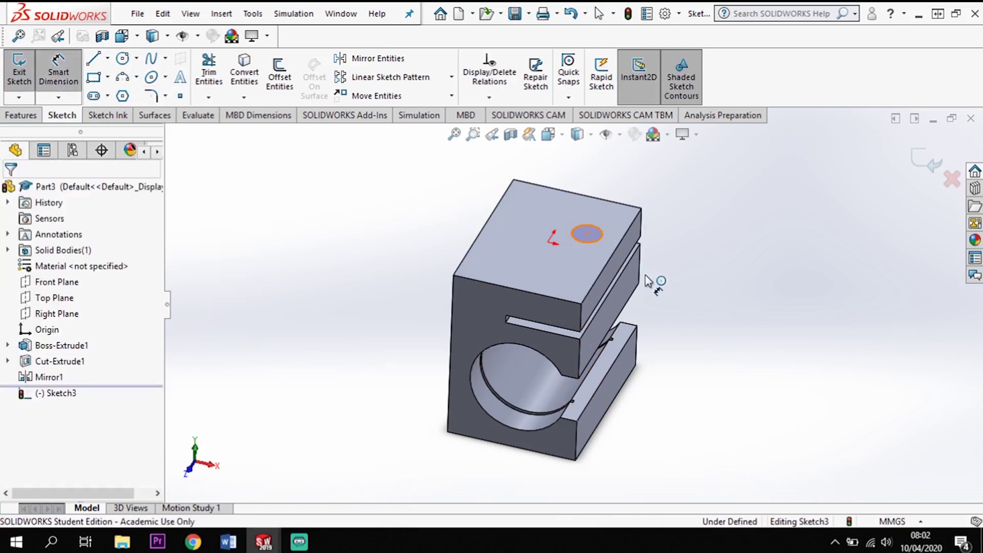
left_click(603, 234)
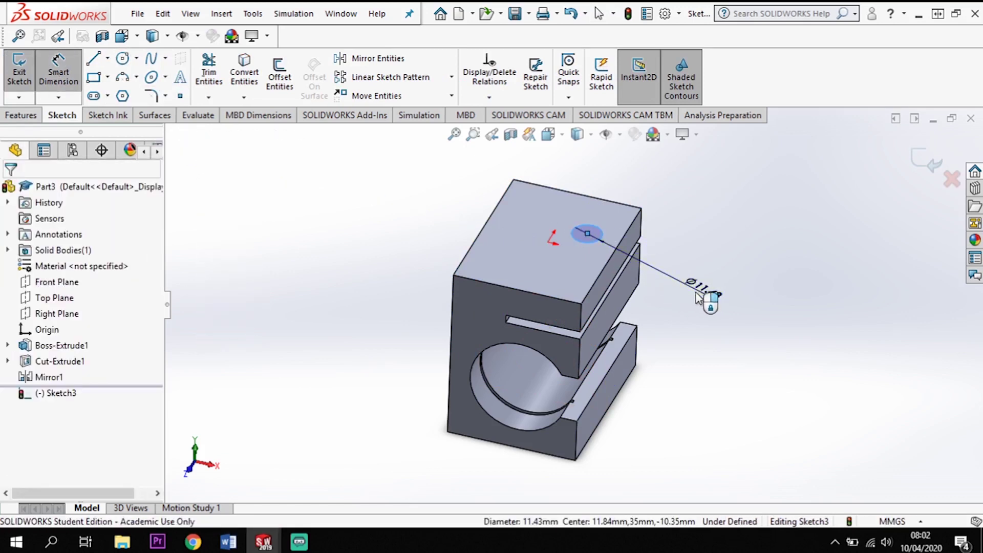
left_click(699, 297)
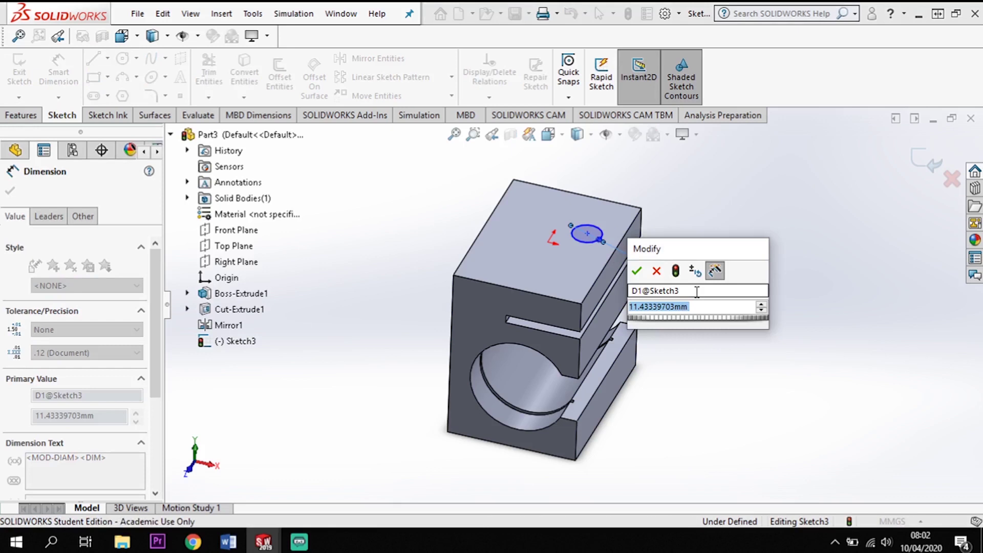
type("6.3")
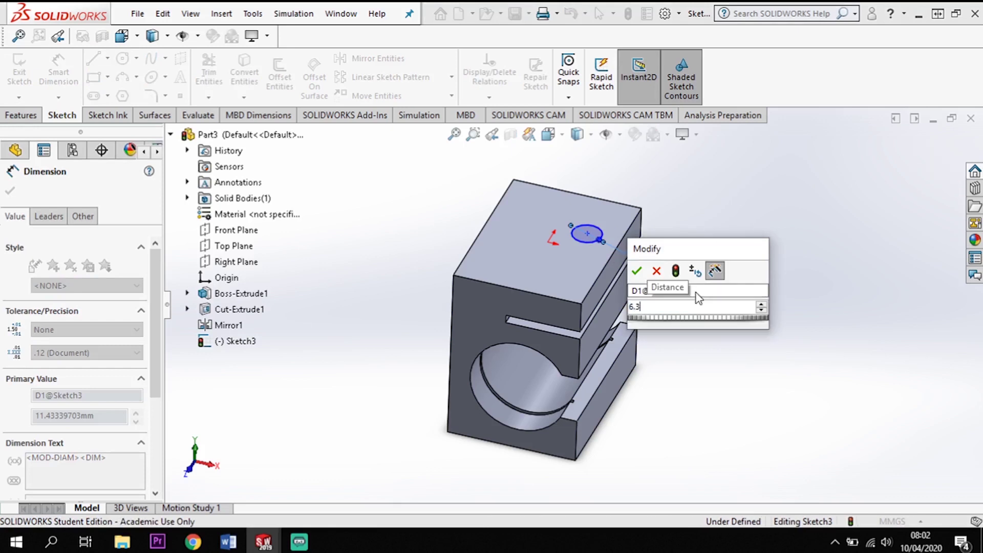
left_click(637, 270)
Dimension the circle's center 33.5 mm from the back edge of the top face
scroll(625, 239, "down", 2)
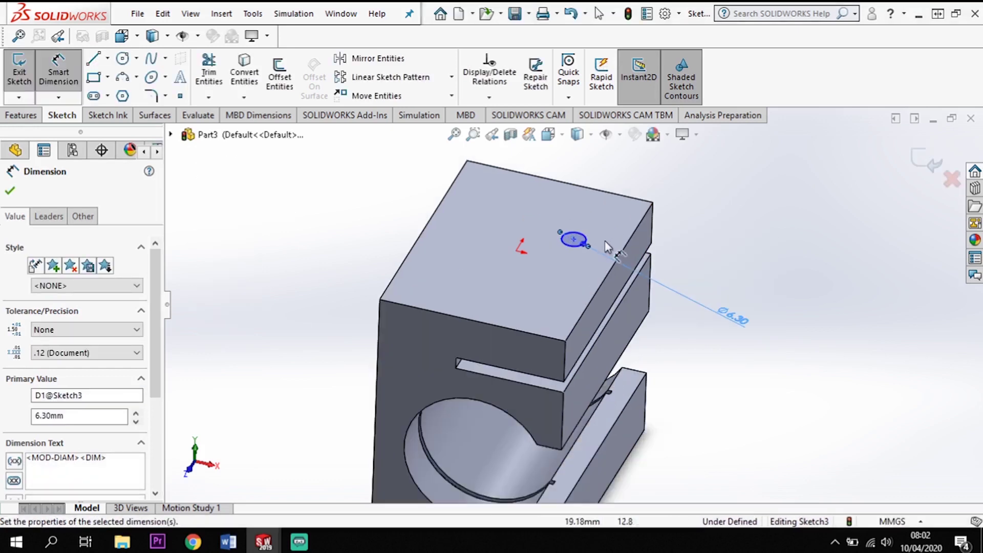
left_click(574, 239)
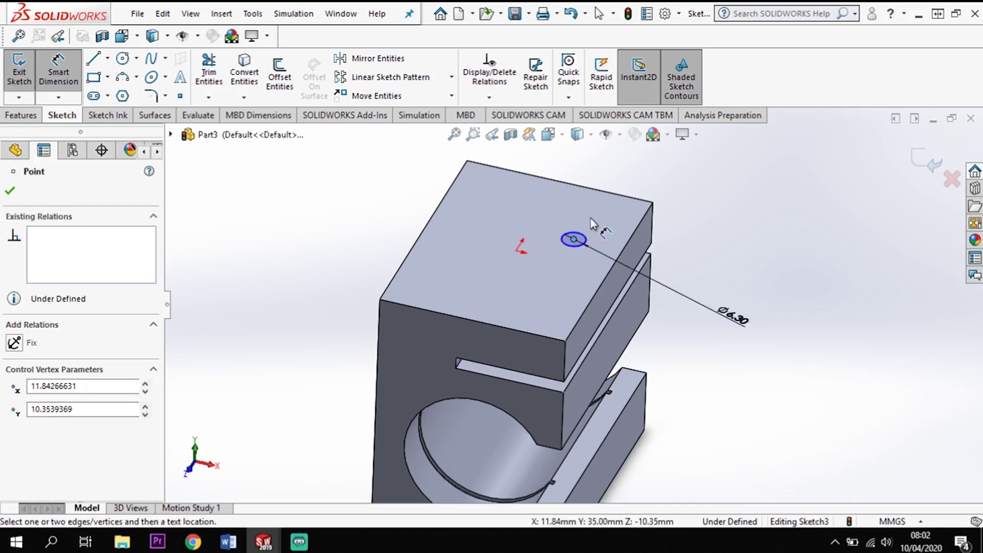
left_click(607, 198)
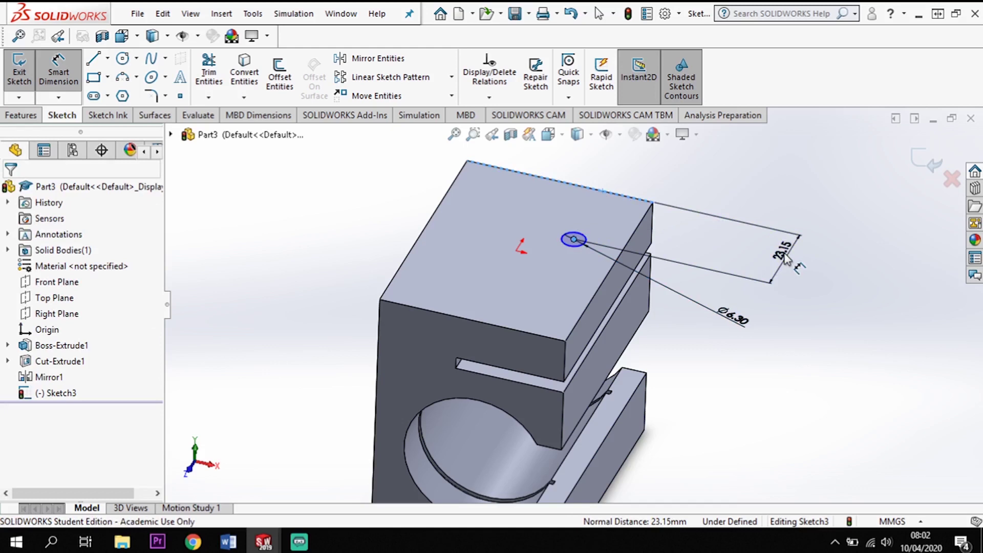
left_click(786, 259)
type("33.5")
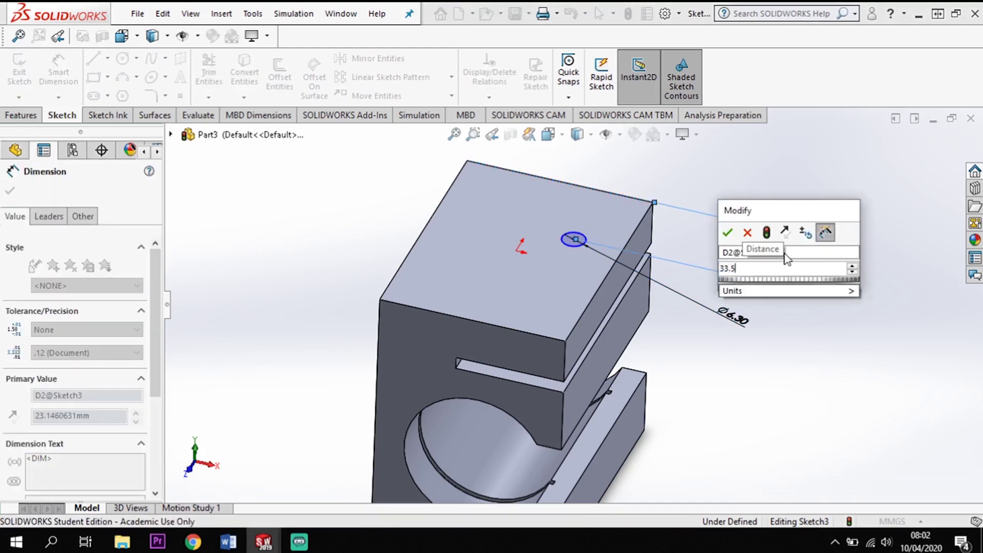
key("Return")
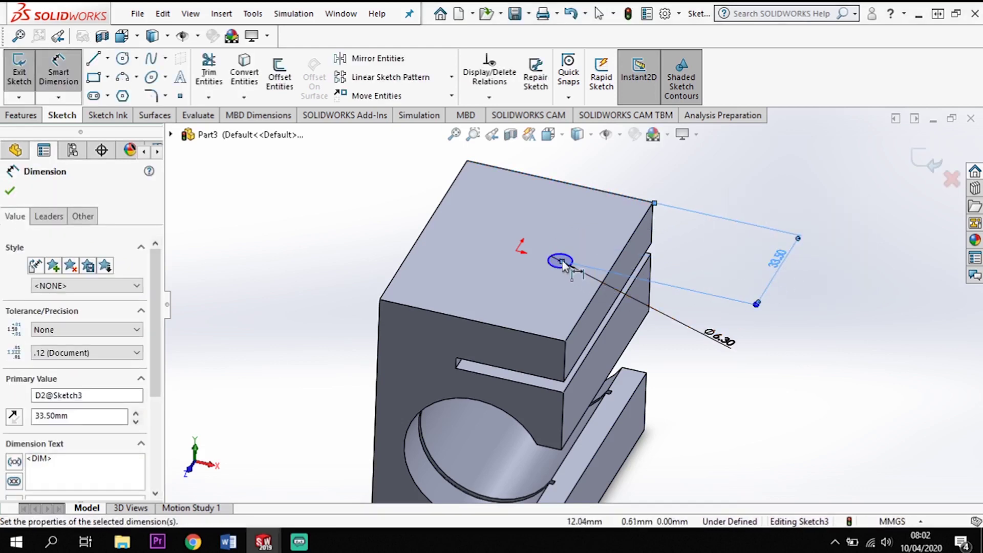
Dimension the circle's center 8.3 mm from the top face's edge on the slotted side
scroll(589, 269, "down", 2)
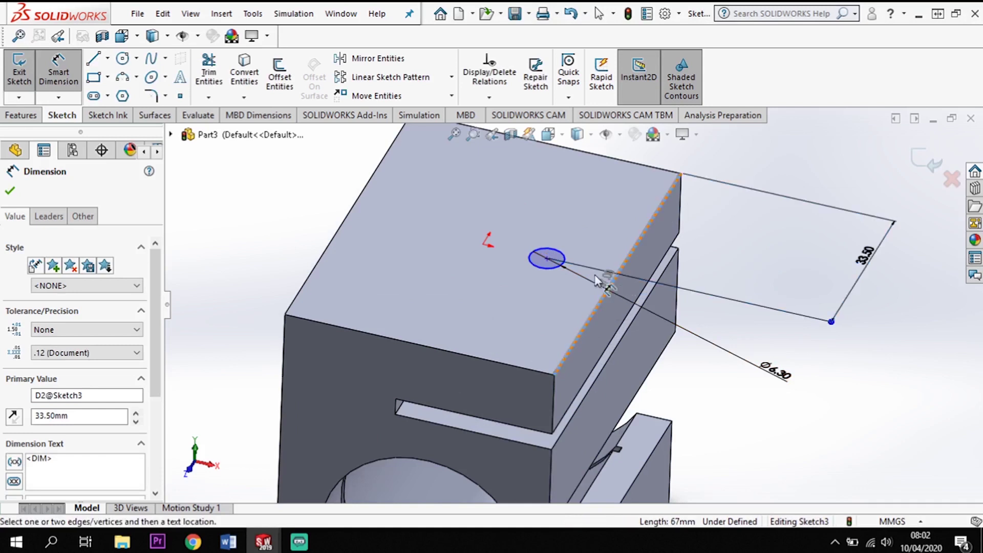
left_click(547, 259)
left_click(623, 267)
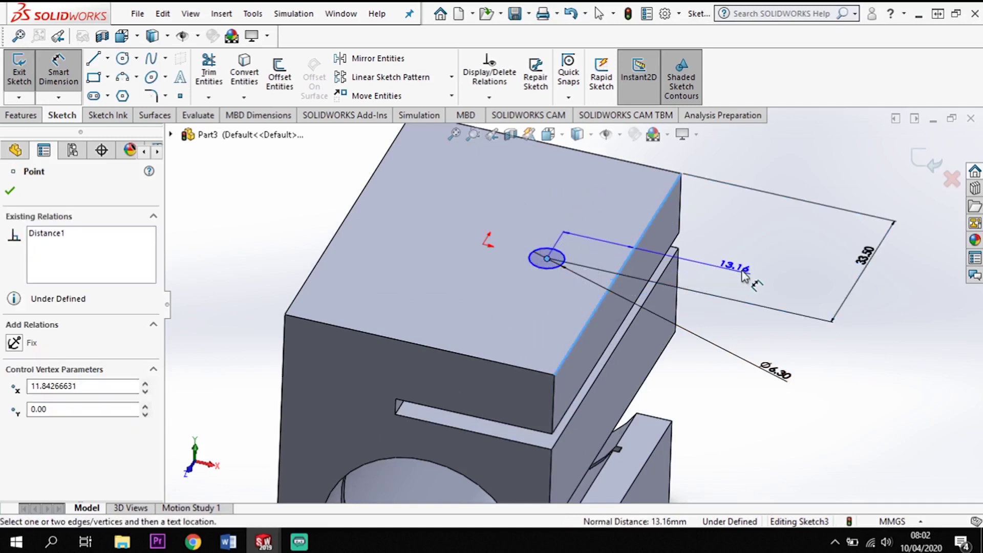
left_click(745, 274)
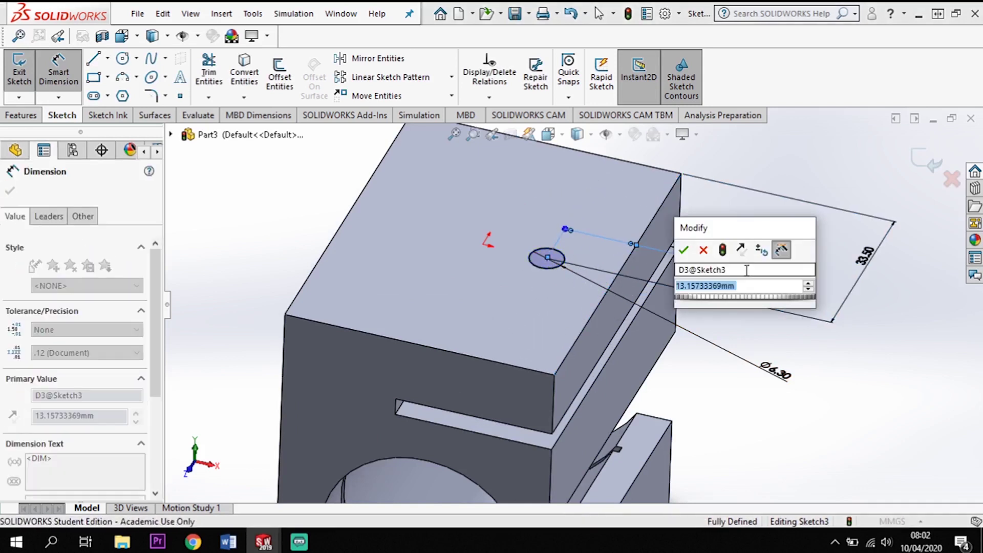
type("8.3")
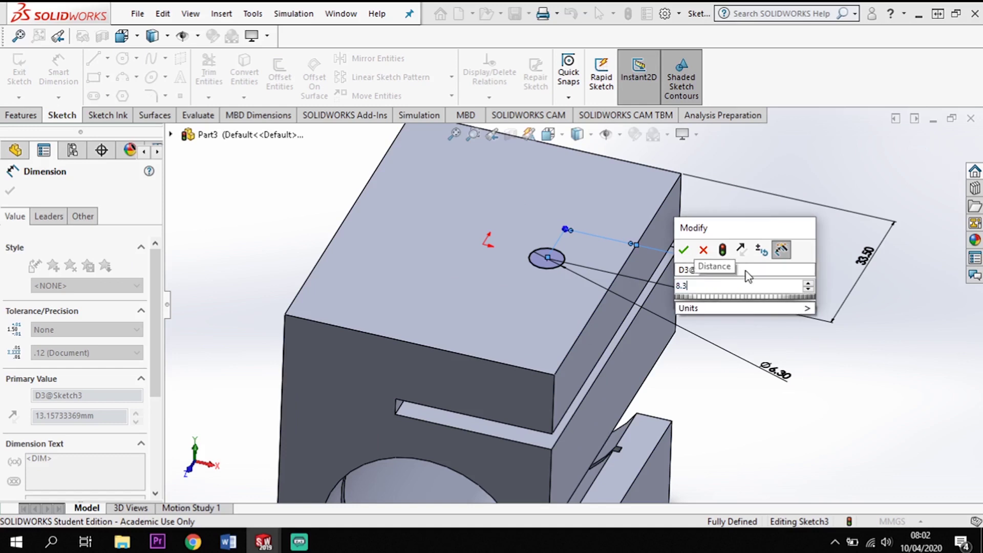
key("Return")
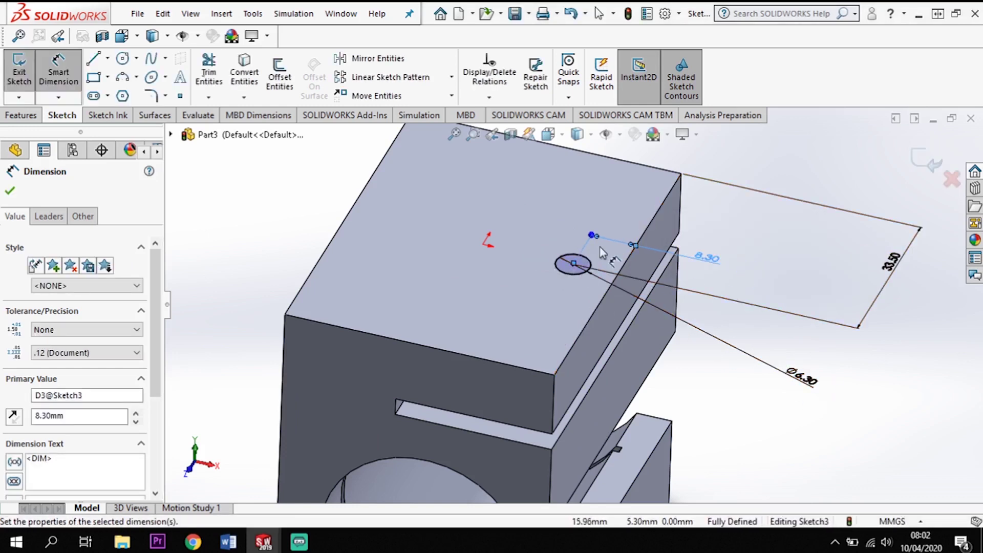
key("Escape")
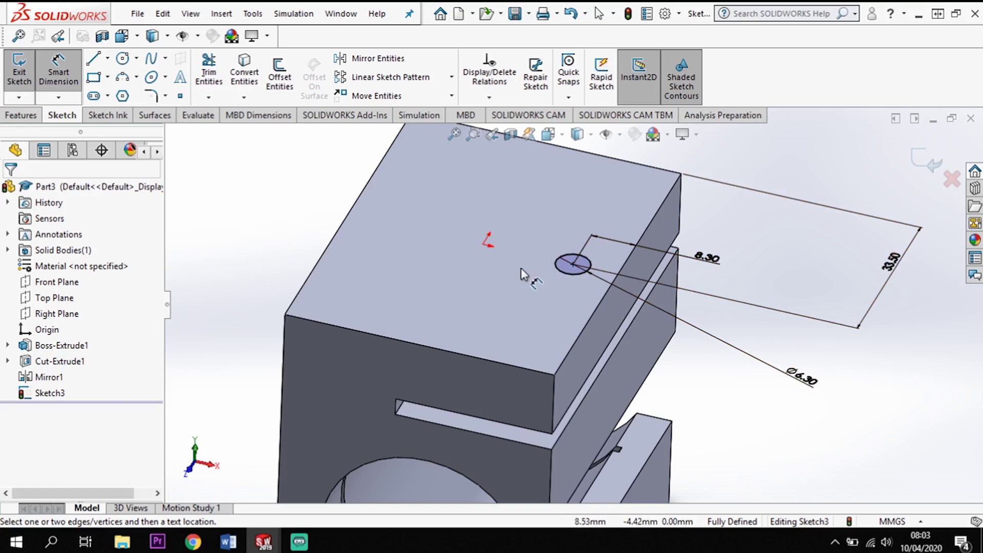
Extrude-cut the 6.3 mm circle Up To Surface, ending at the upper face of the narrow slot
left_click(19, 117)
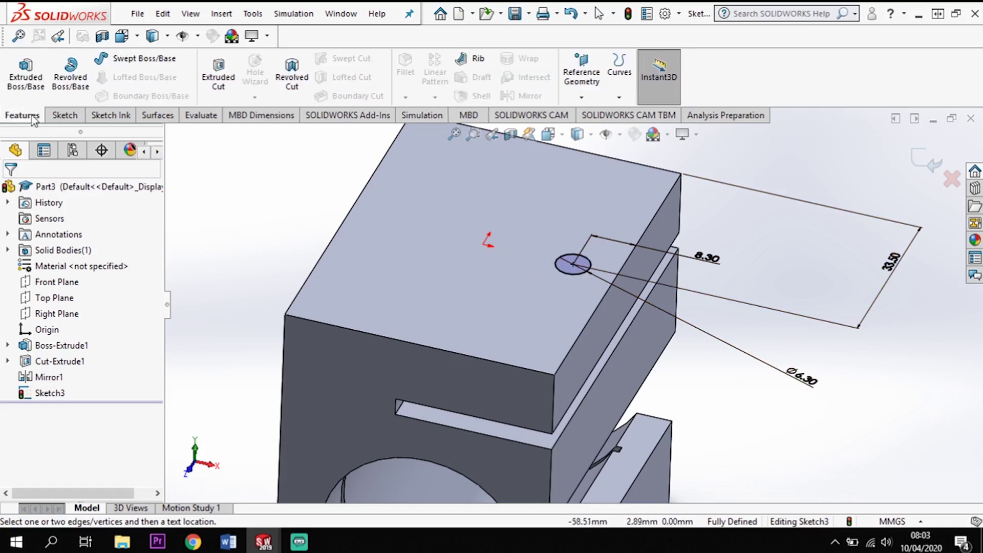
left_click(229, 78)
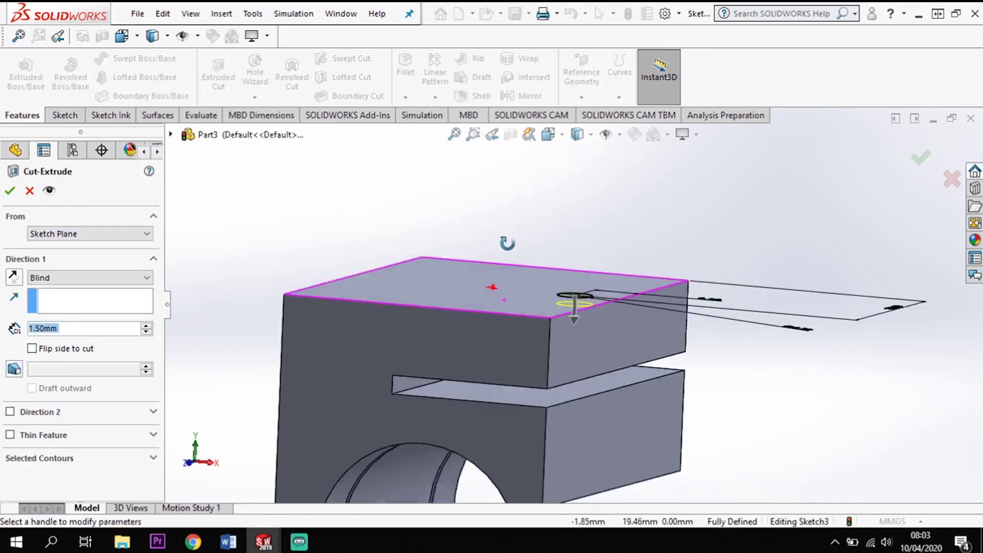
left_click(104, 279)
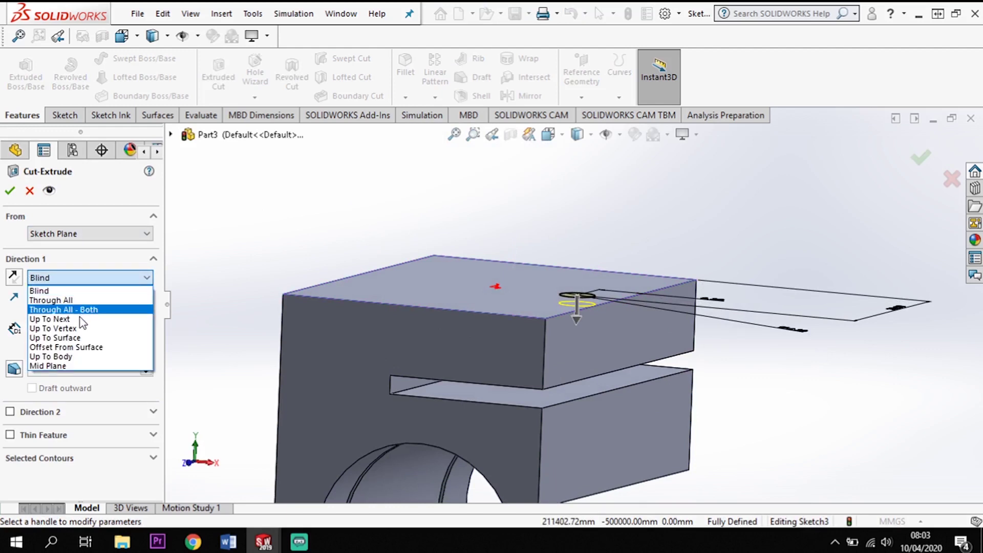
left_click(80, 339)
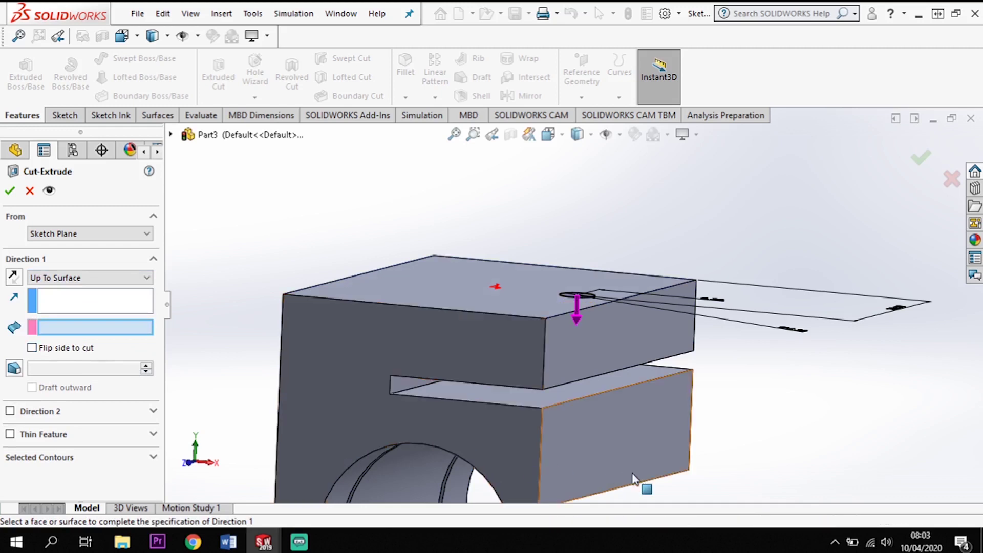
middle_click_drag(564, 436, 636, 438)
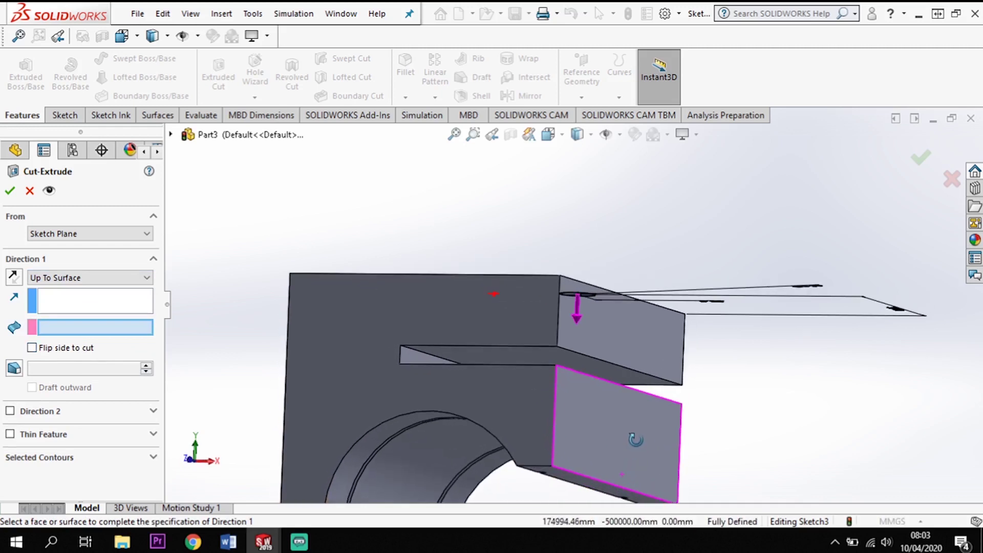
left_click(601, 369)
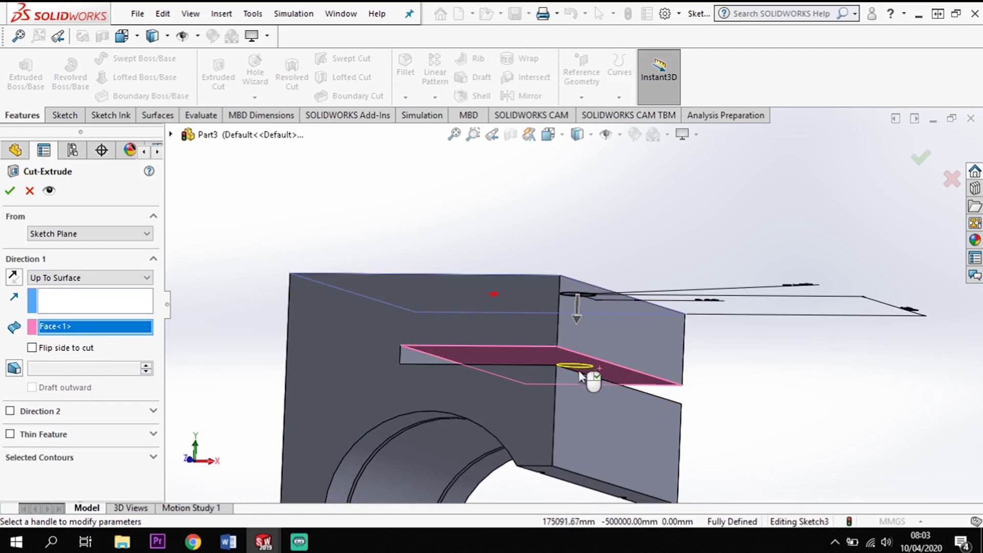
left_click(9, 191)
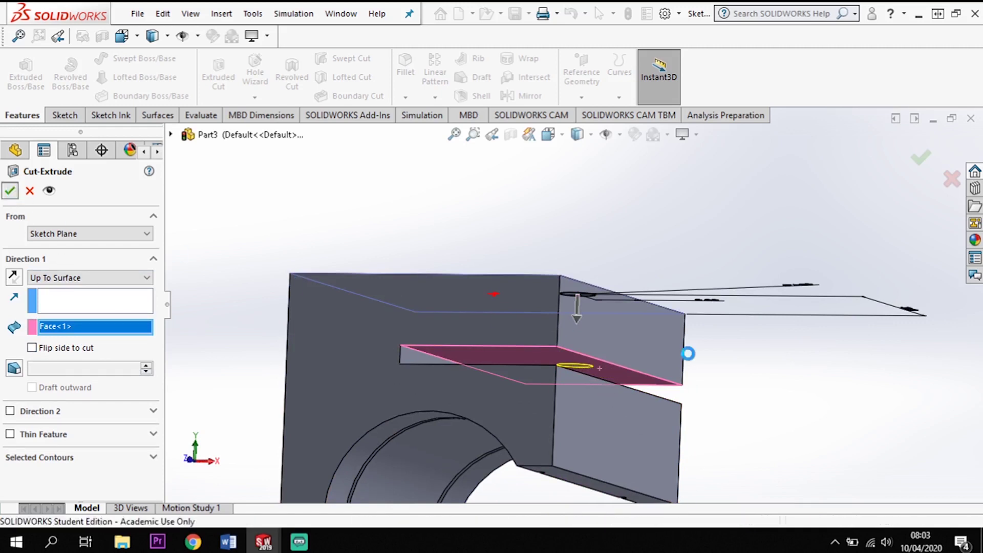
Start a sketch on the block's plain side face opposite the slots and view it straight on
middle_click_drag(665, 394, 765, 429)
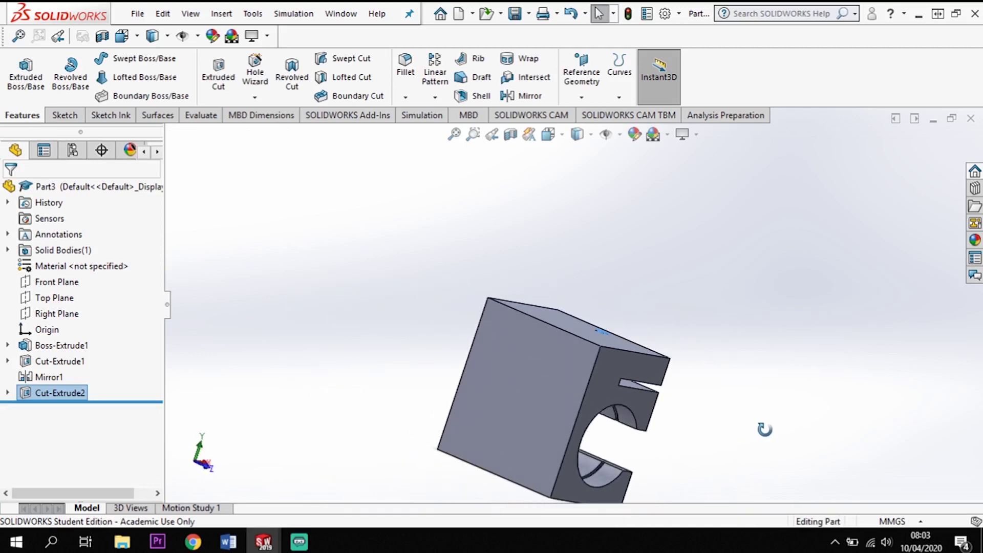
left_click(548, 398)
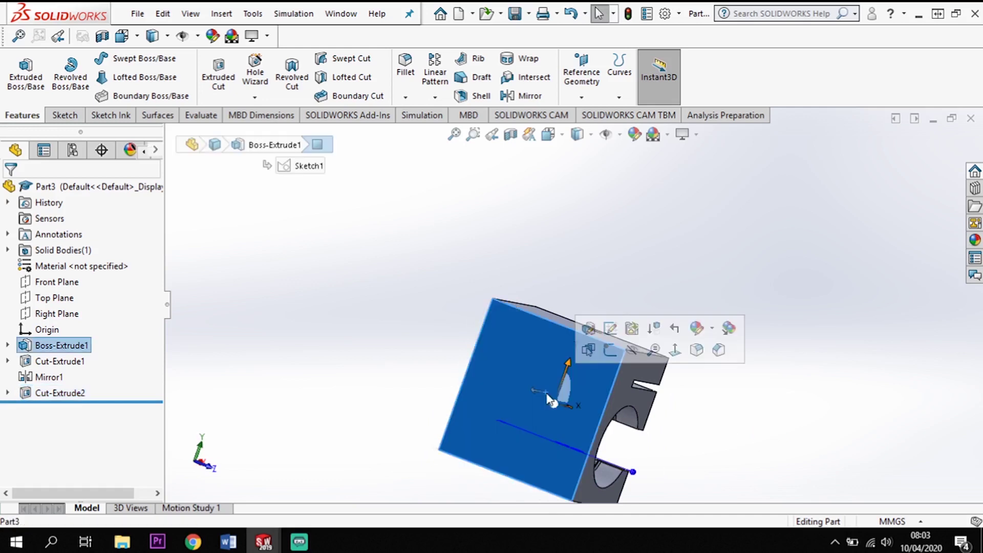
left_click(608, 353)
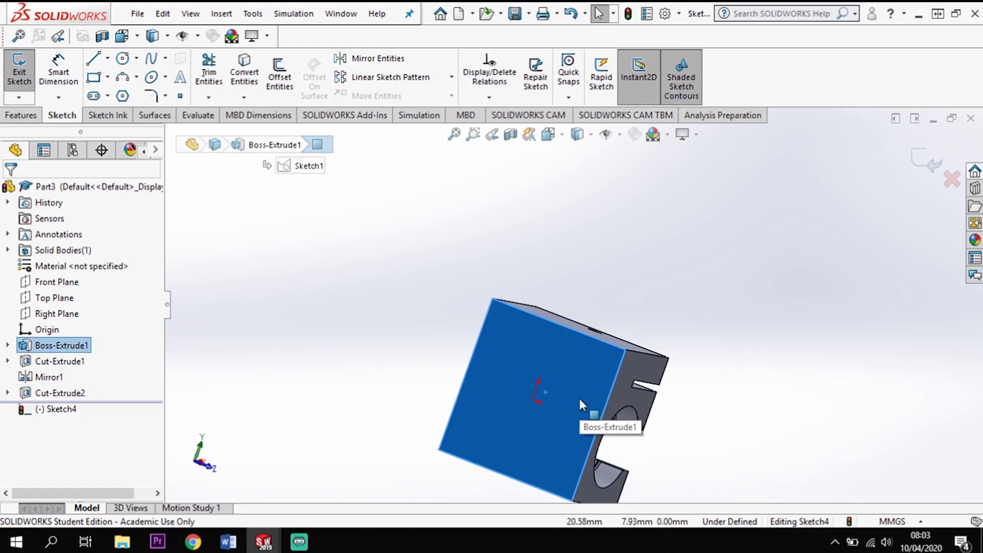
key("ctrl+8")
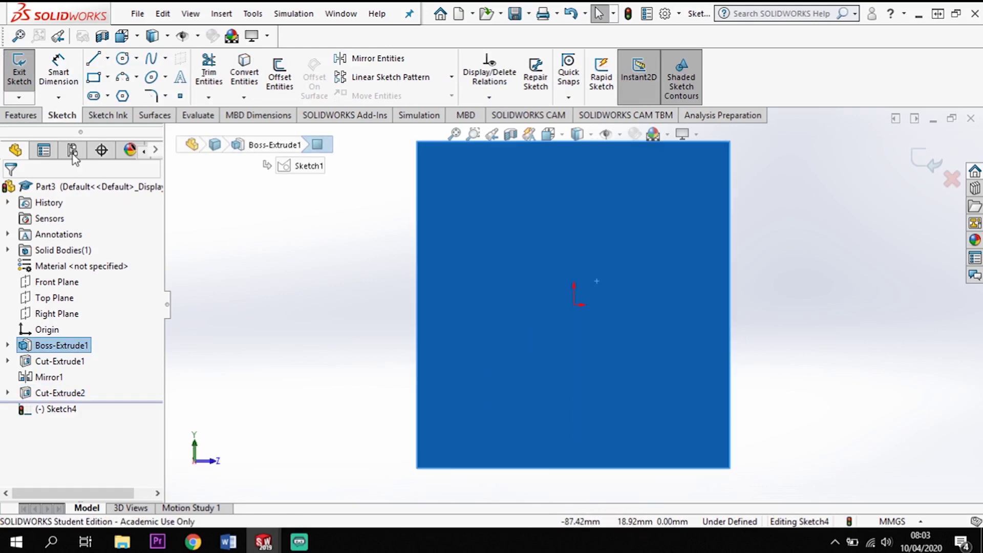
Draw two crossing construction centerlines from corner to corner along both diagonals of the side face
left_click(107, 58)
left_click(110, 92)
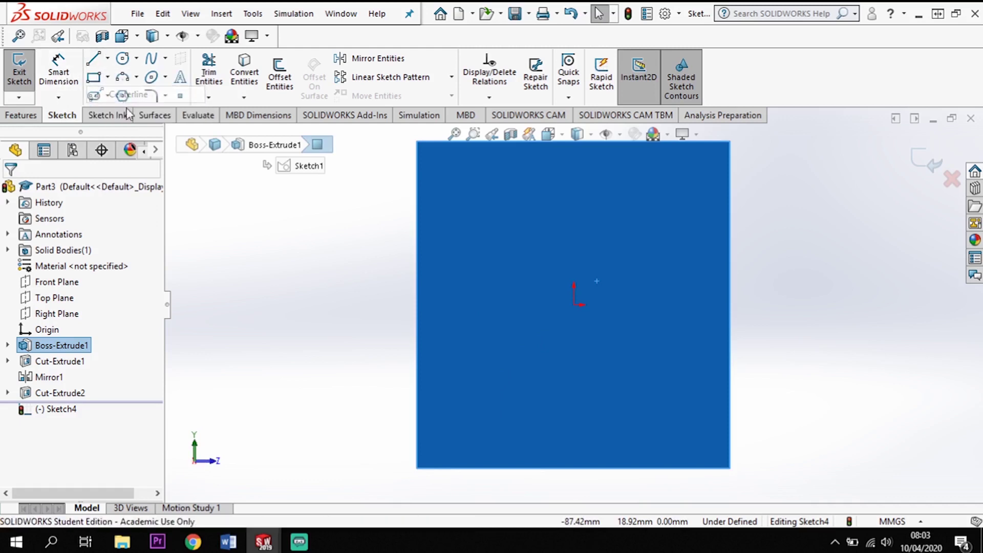
mouse_move(730, 141)
left_mouse_down()
mouse_move(468, 427)
mouse_move(417, 468)
left_mouse_up()
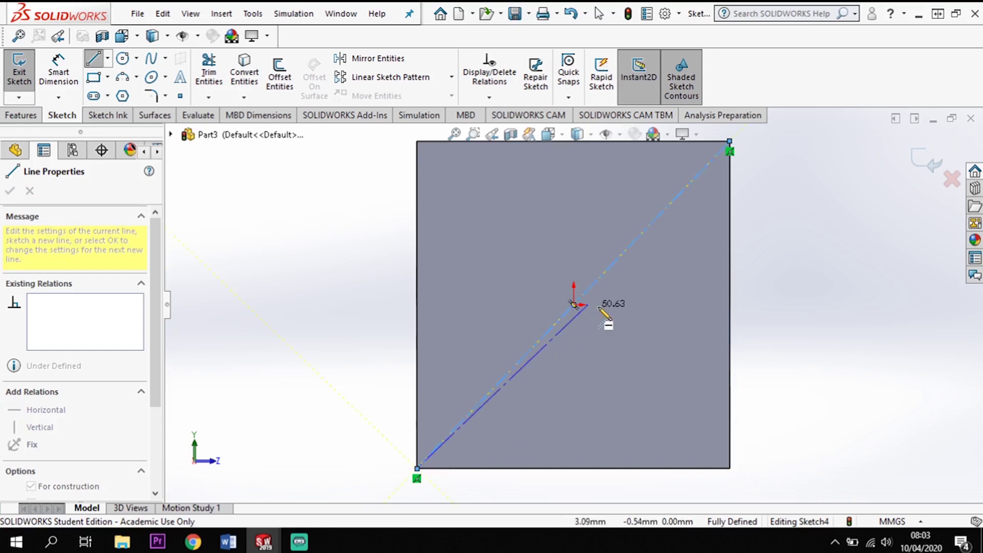
key("Escape")
key("Escape")
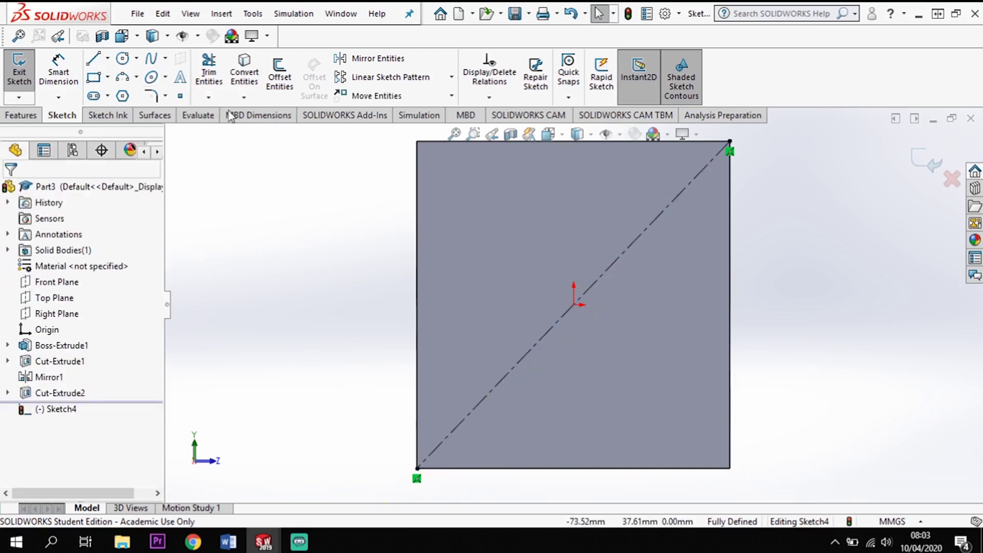
key("Return")
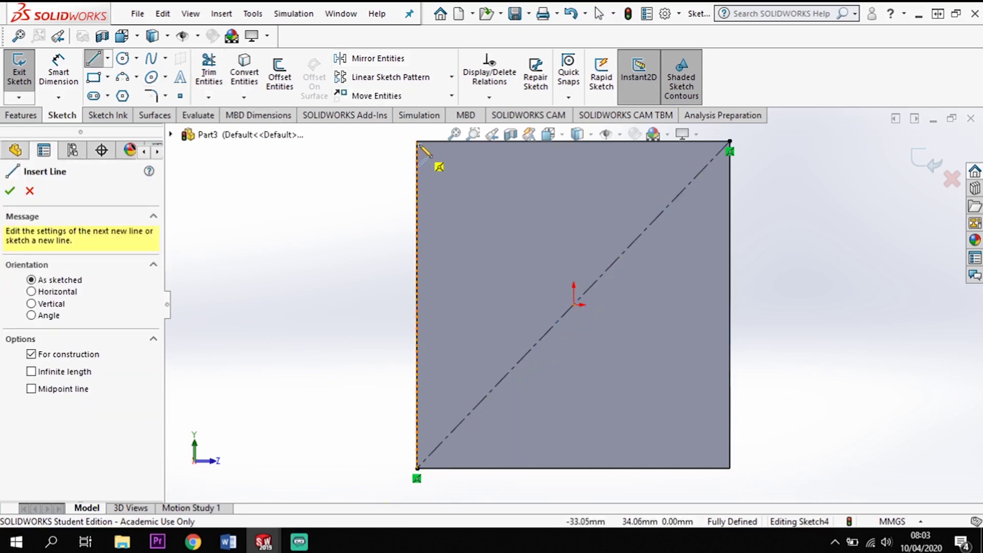
left_click(417, 141)
left_click(730, 467)
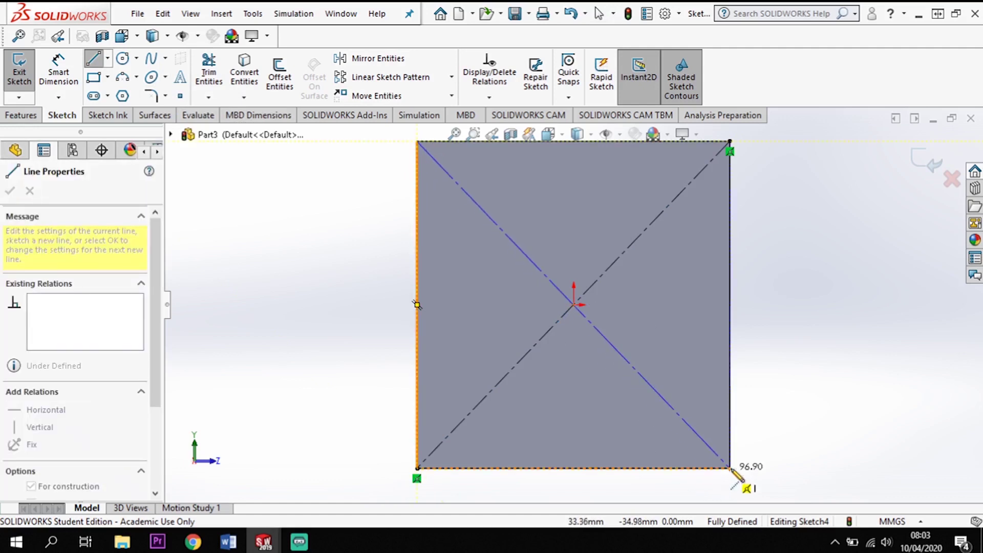
key("Escape")
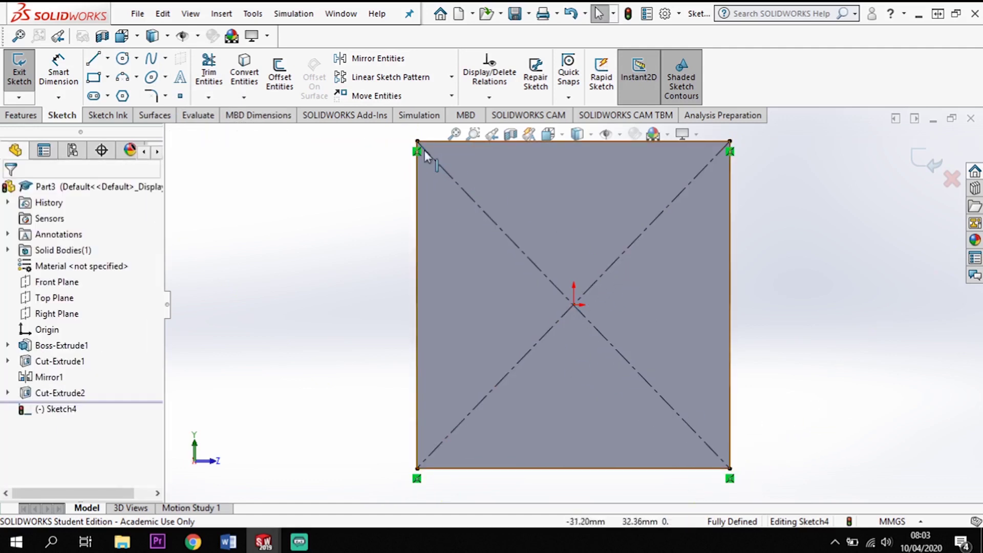
Offset both diagonal construction lines 4.8 mm bi-directionally to outline crossing bands on the side face
left_click(288, 74)
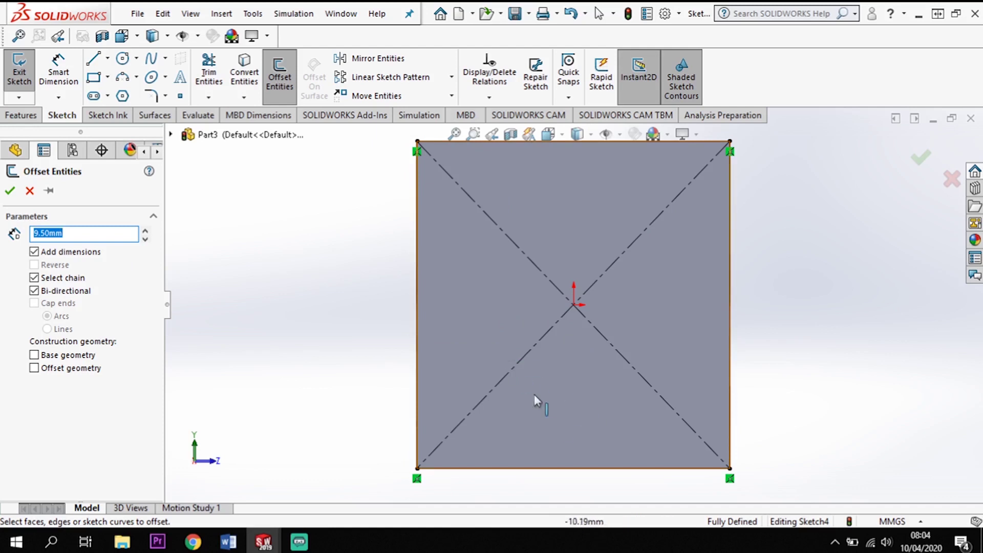
left_click(533, 351)
left_click(523, 257)
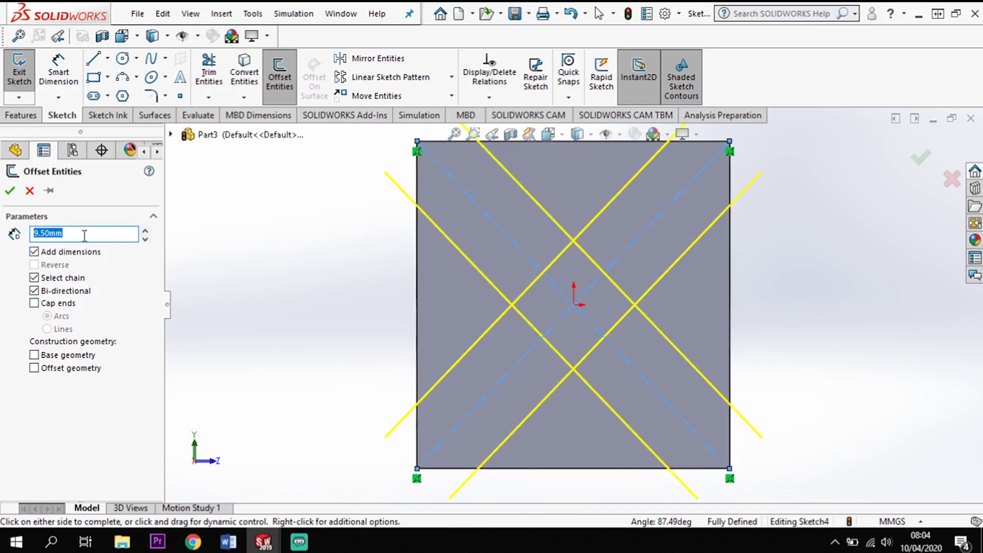
type("4.8")
key("Return")
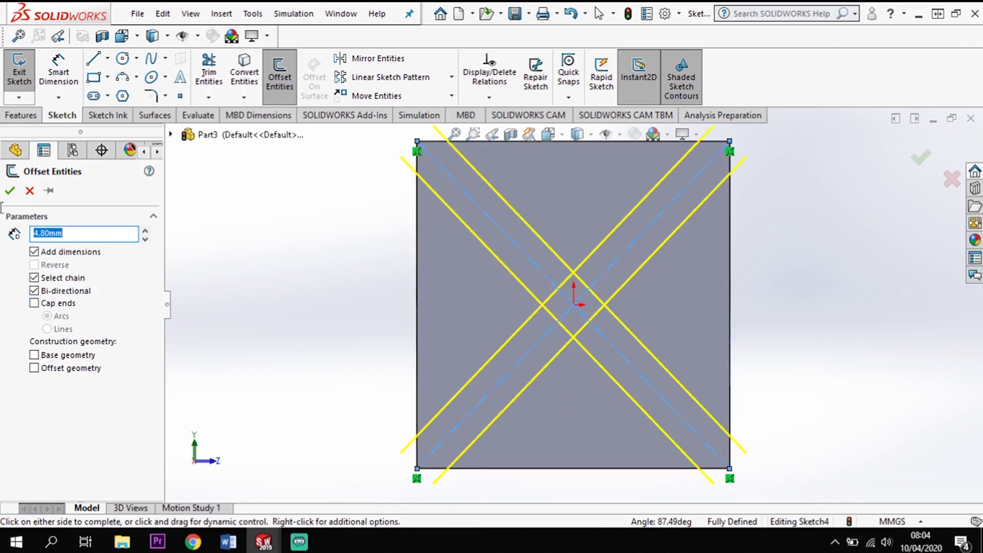
left_click(10, 190)
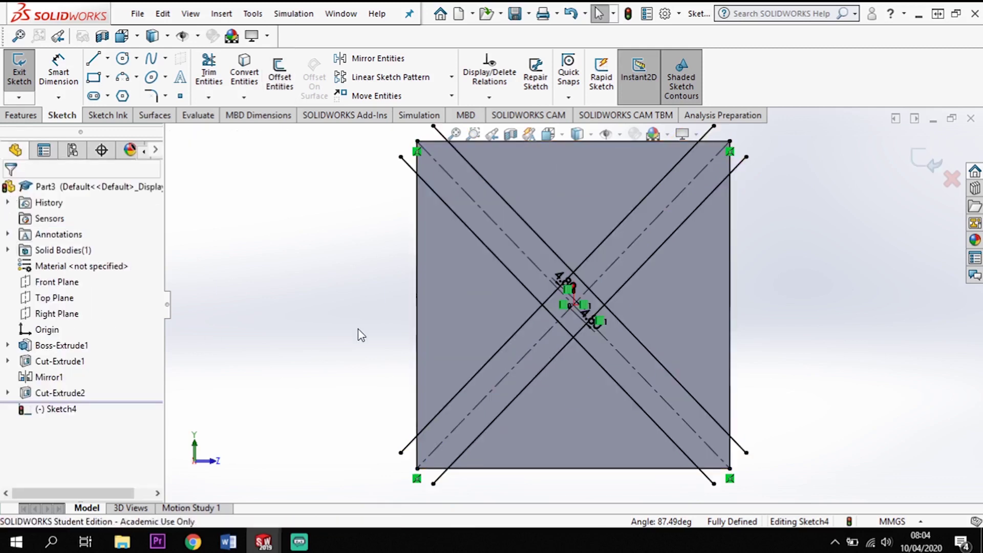
Start an extruded cut from the crossing-band sketch with the thin feature turned off
key("z")
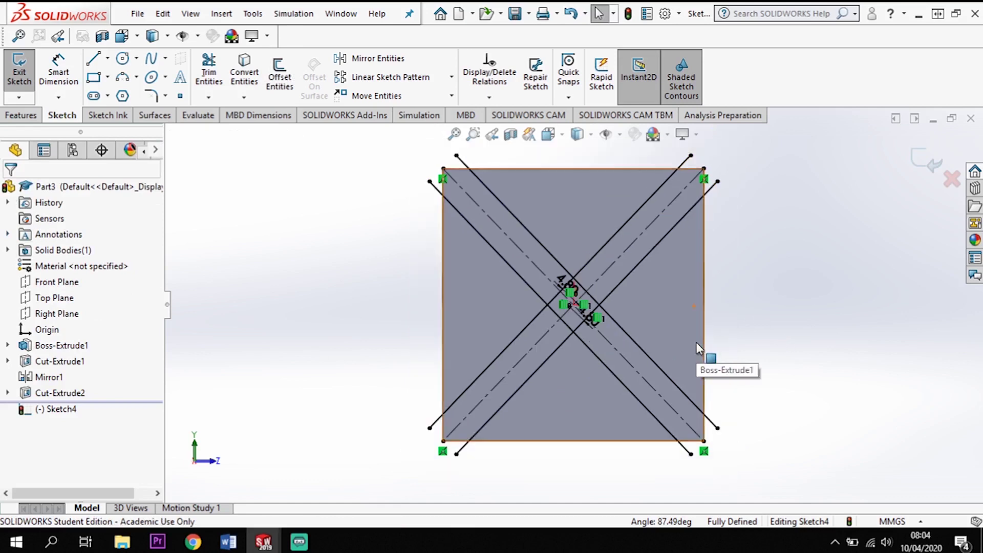
middle_click_drag(728, 353, 702, 358)
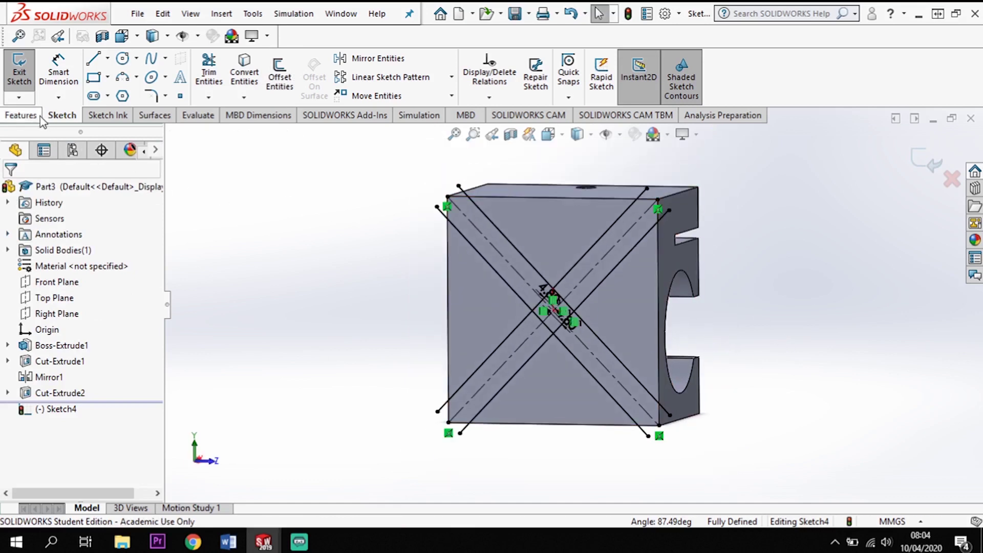
left_click(22, 115)
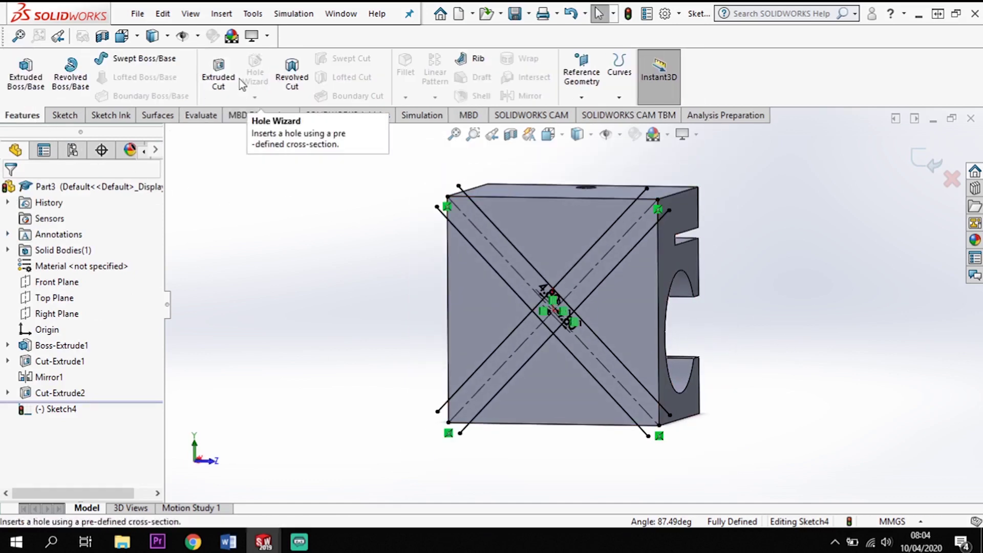
left_click(219, 71)
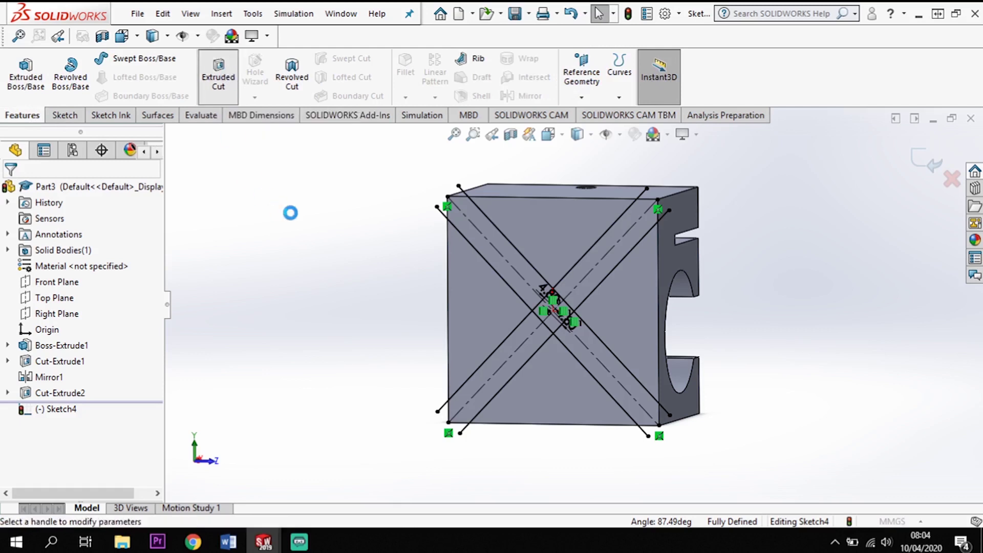
middle_click_drag(327, 280, 314, 306)
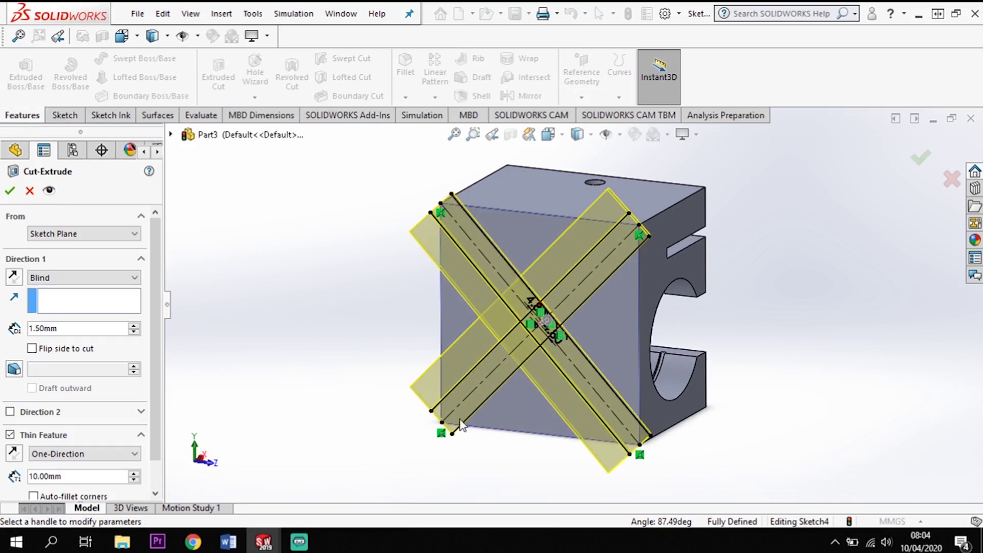
left_click(10, 435)
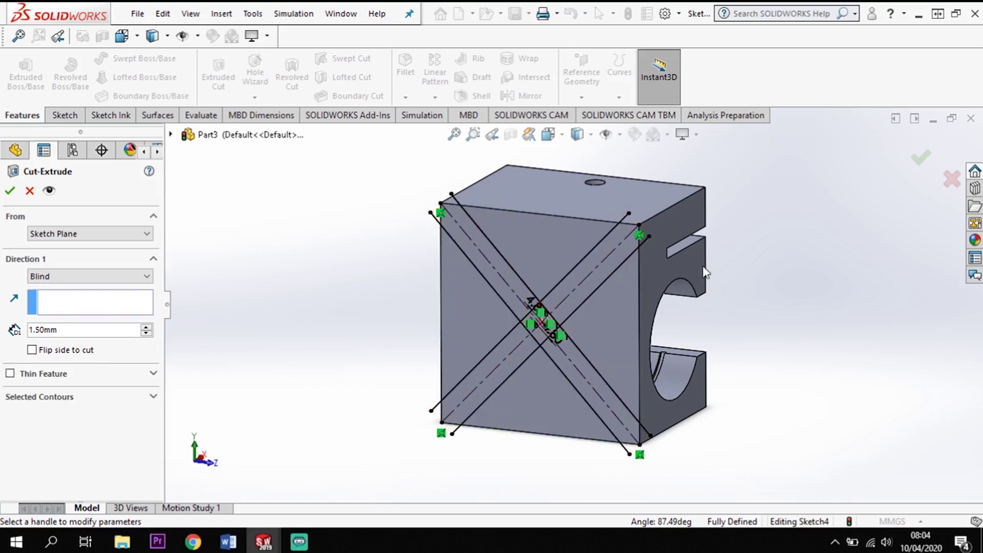
Cut the X-shaped groove blind 1.5 mm deep, selecting its four arm regions and the central region as contours
left_click(154, 397)
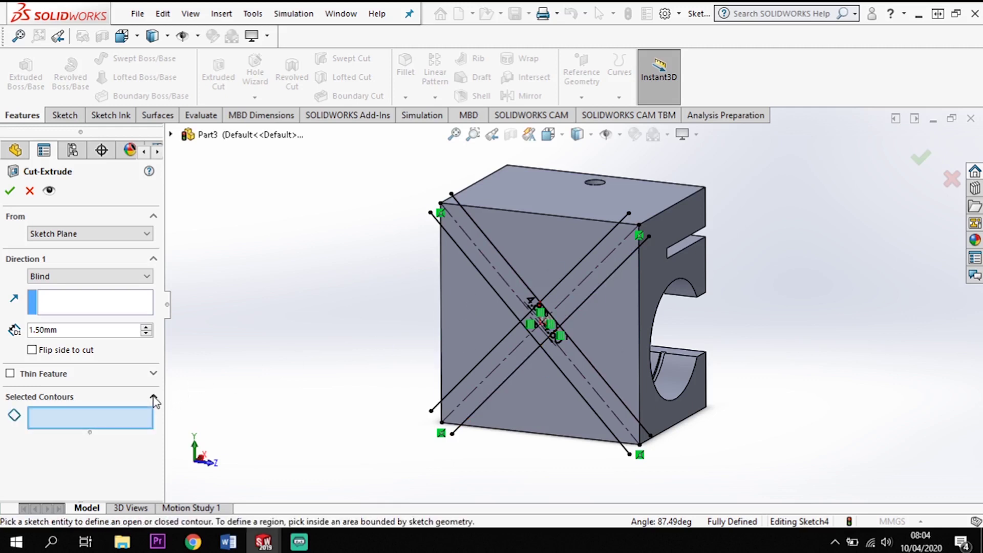
left_click(95, 415)
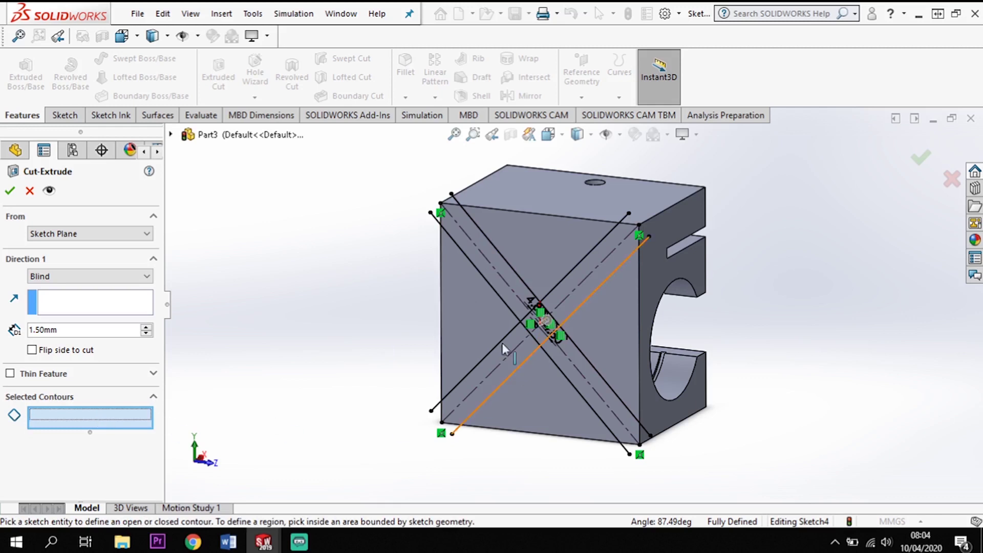
left_click(489, 275)
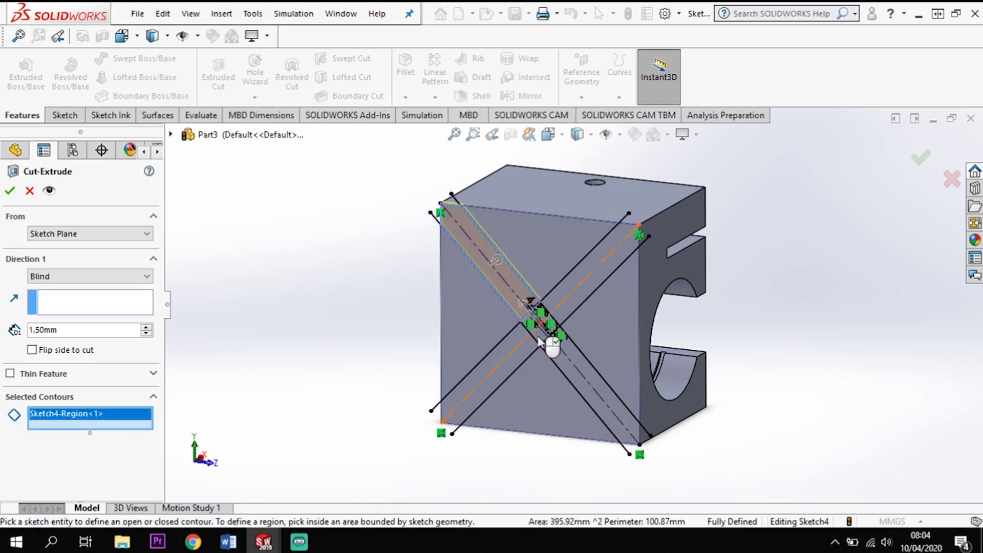
left_click(543, 341)
left_click(579, 280)
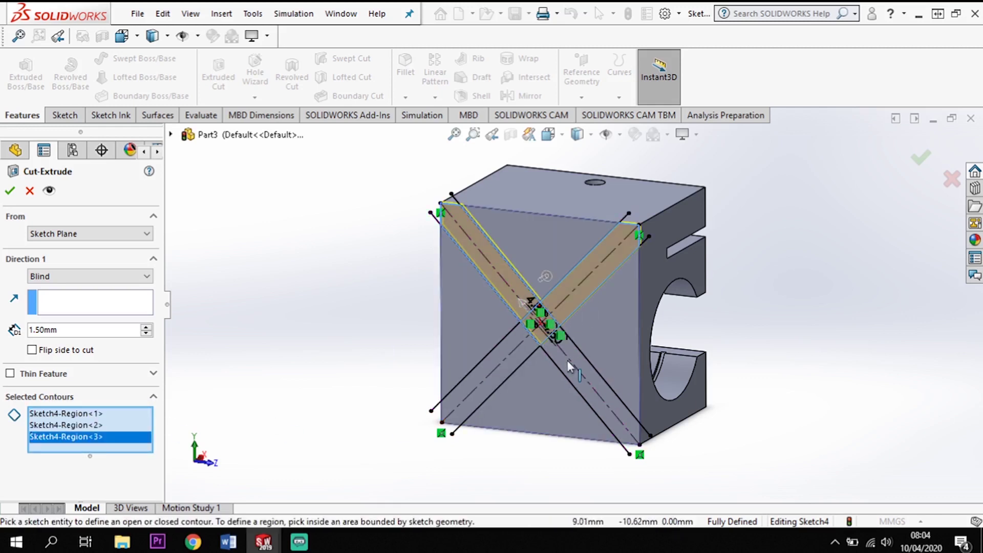
left_click(567, 362)
left_click(474, 395)
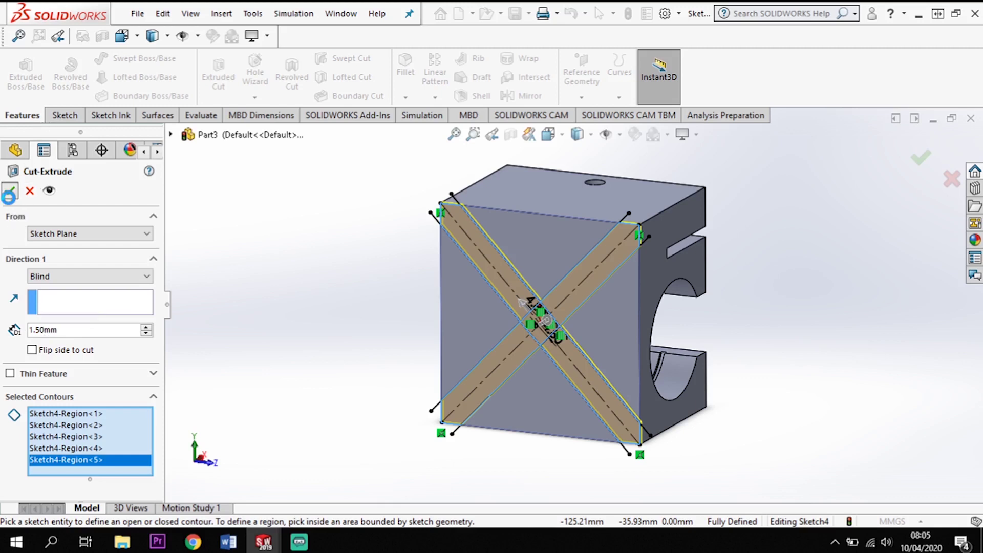
left_click(10, 190)
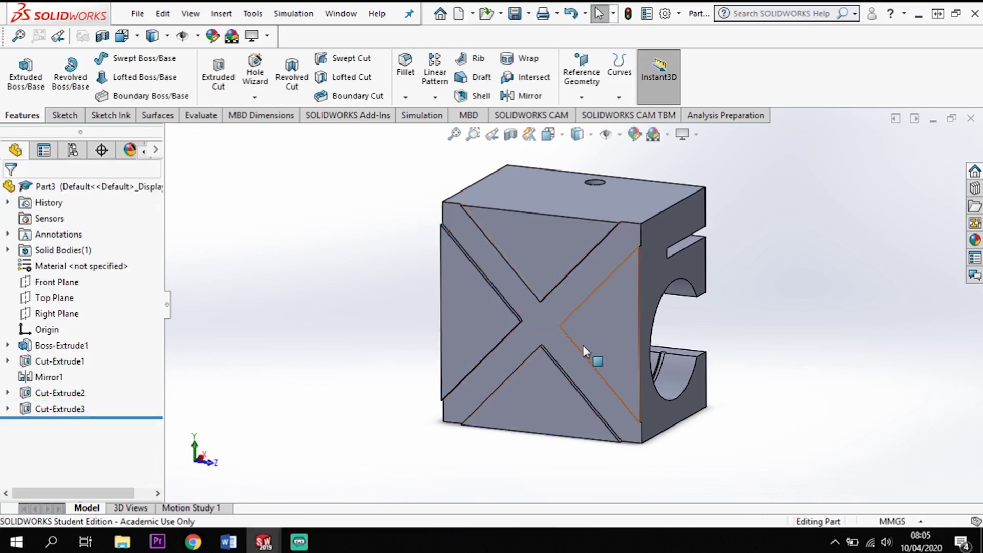
Apply AISI 1020 steel as the part's material
middle_click_drag(910, 432, 816, 472)
middle_click_drag(764, 342, 572, 159)
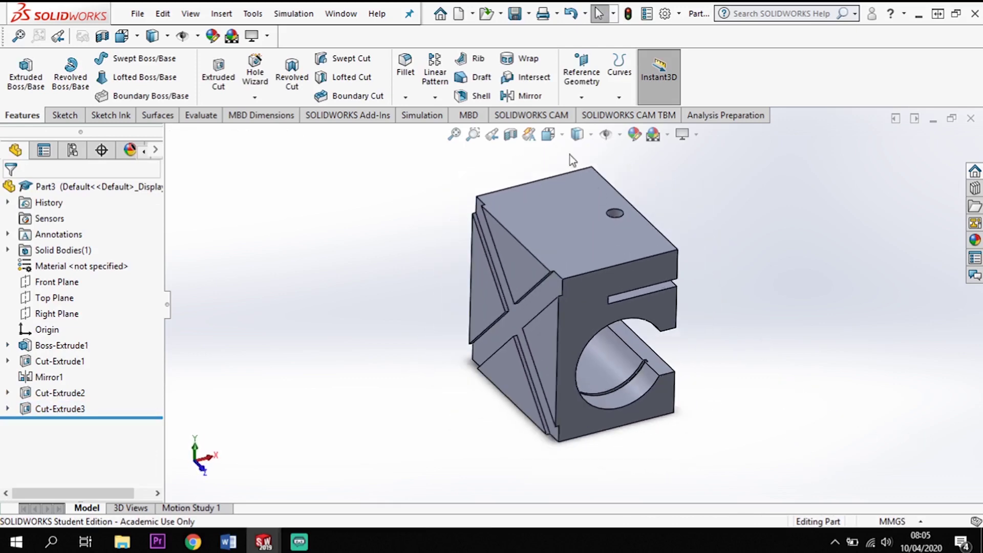
middle_click_drag(581, 211, 615, 338)
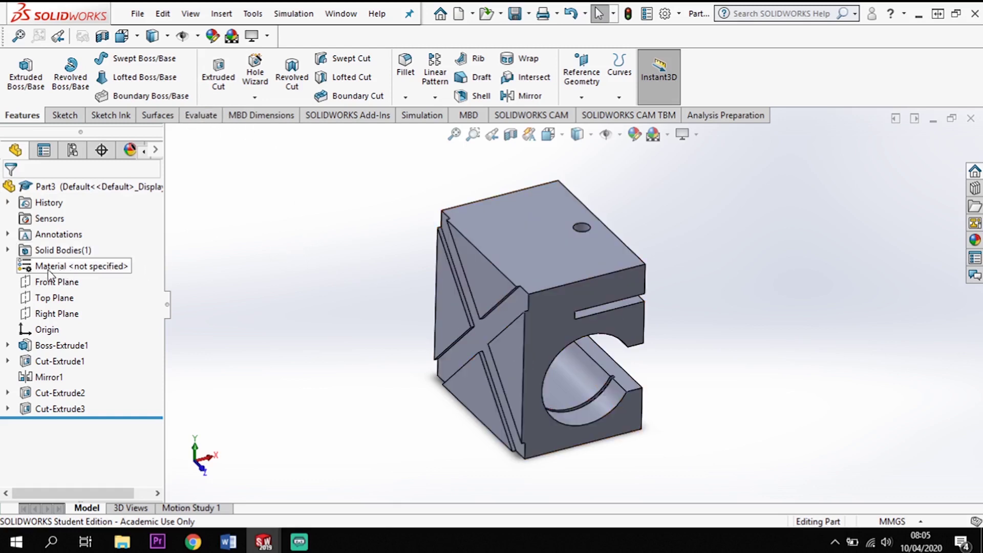
right_click(95, 270)
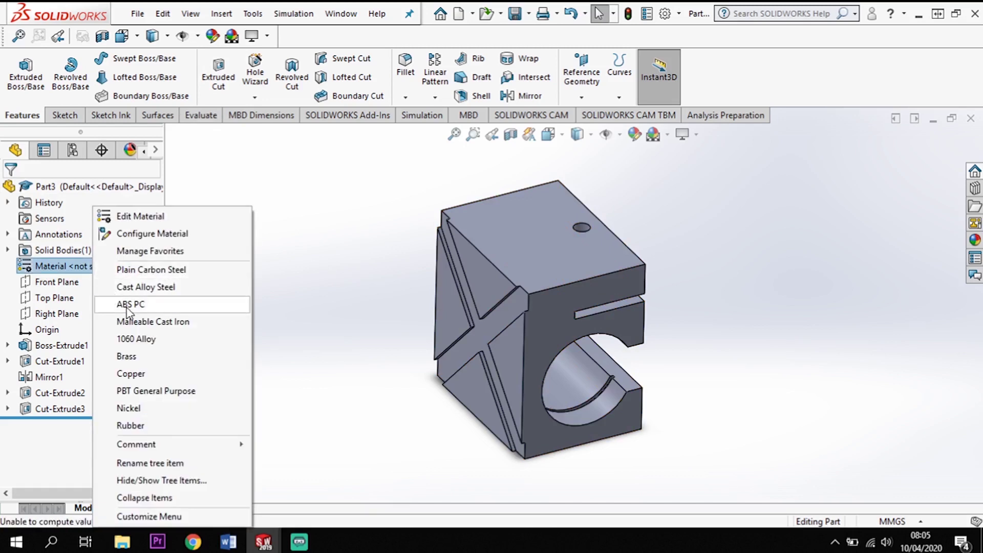
left_click(156, 216)
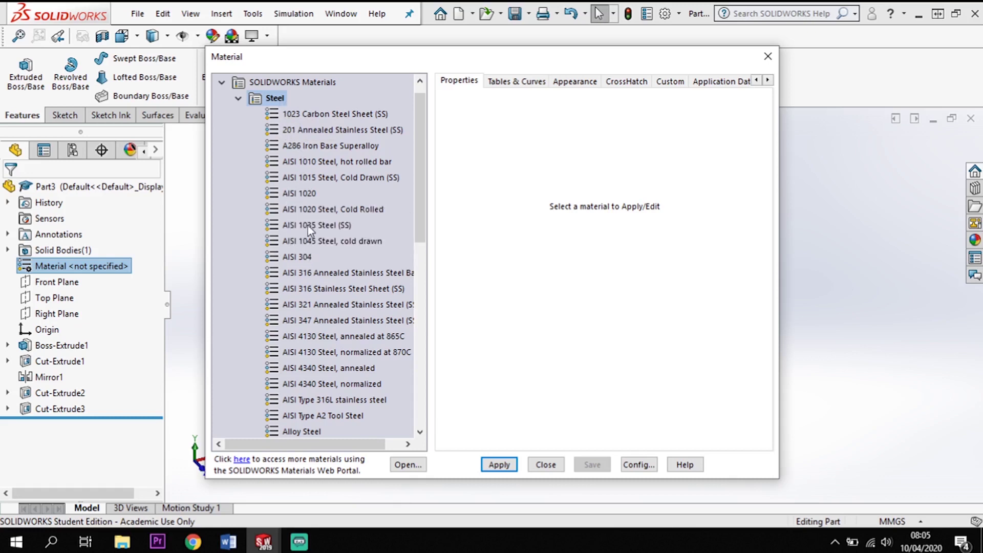
left_click(311, 195)
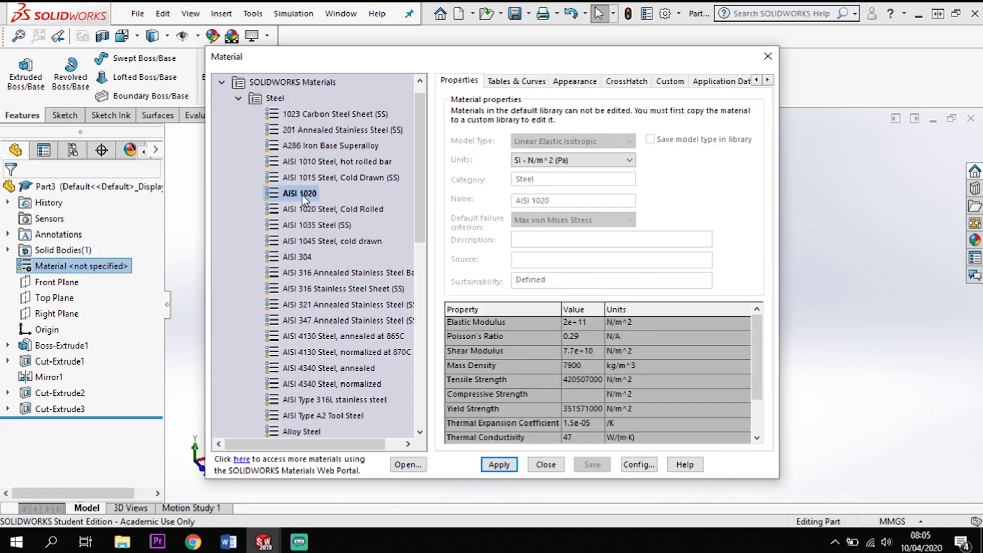
left_click(499, 466)
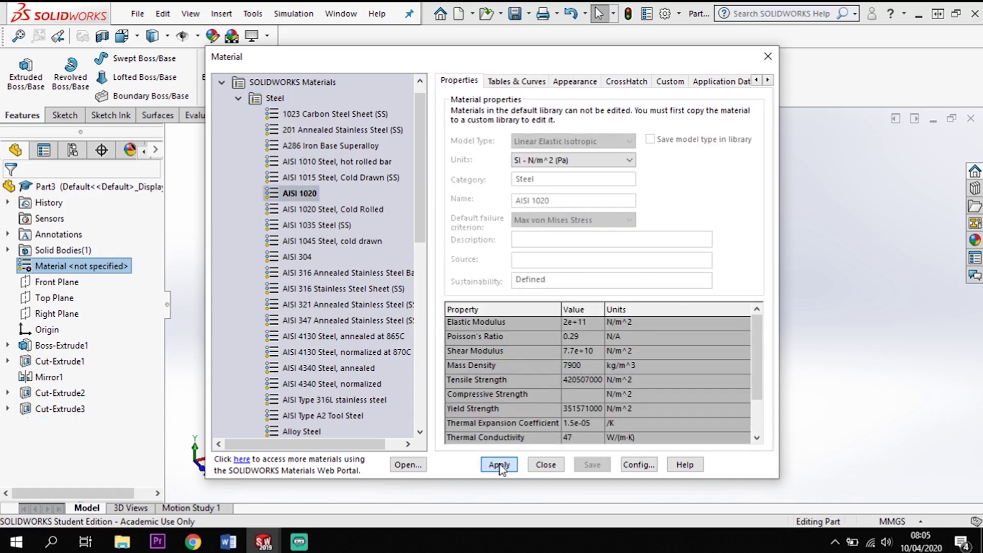
left_click(556, 467)
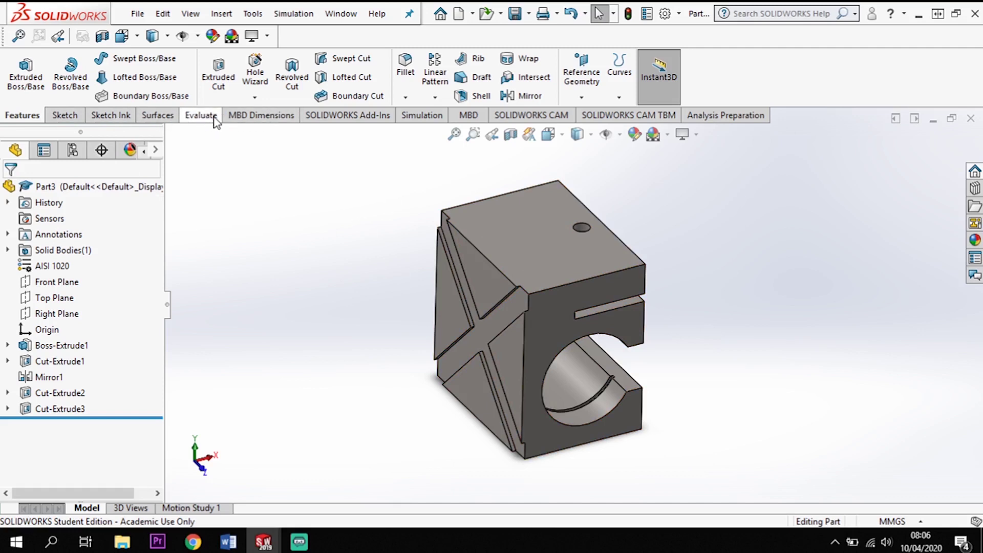
Evaluate the part's mass properties and read the mass in grams
right_click(256, 116)
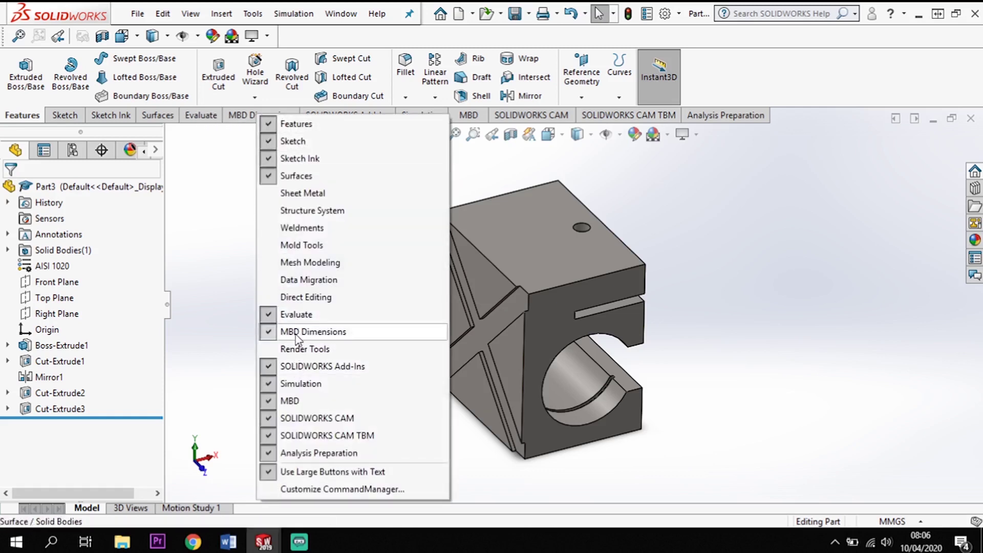
left_click(208, 237)
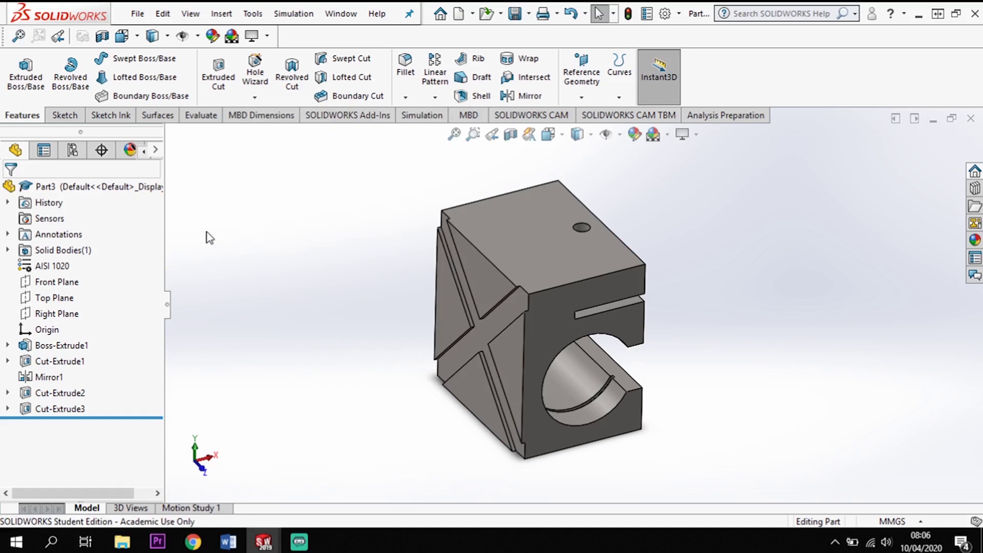
left_click(200, 116)
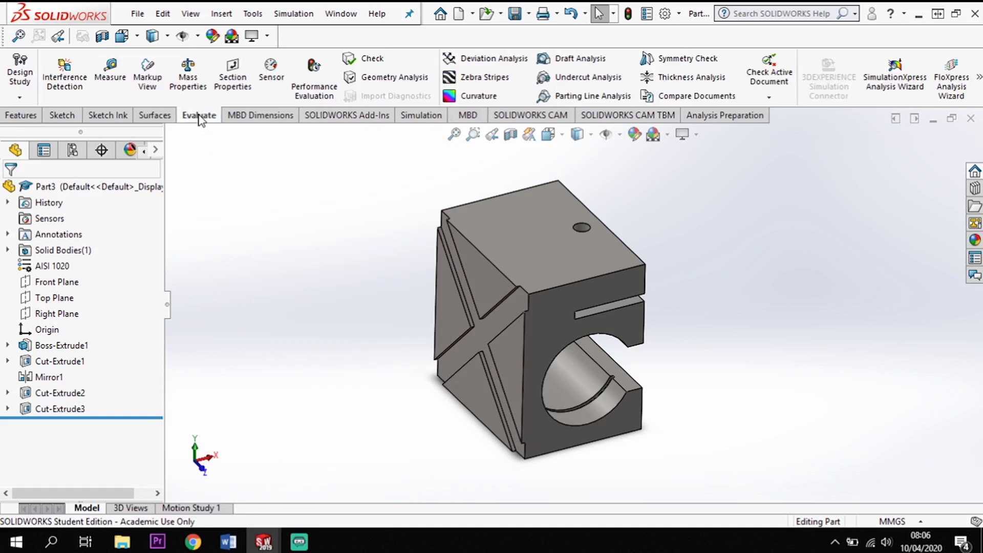
left_click(196, 82)
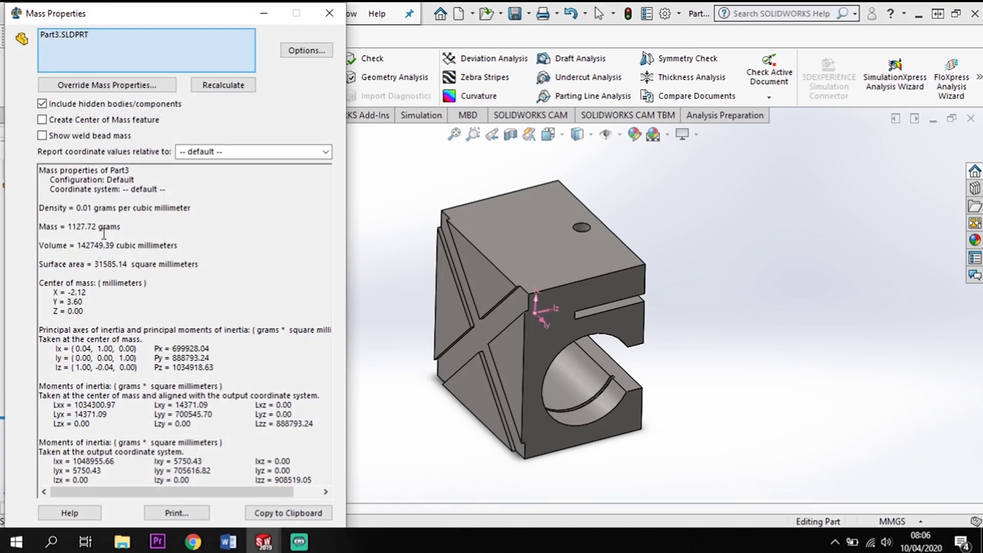
left_click_drag(122, 226, 37, 227)
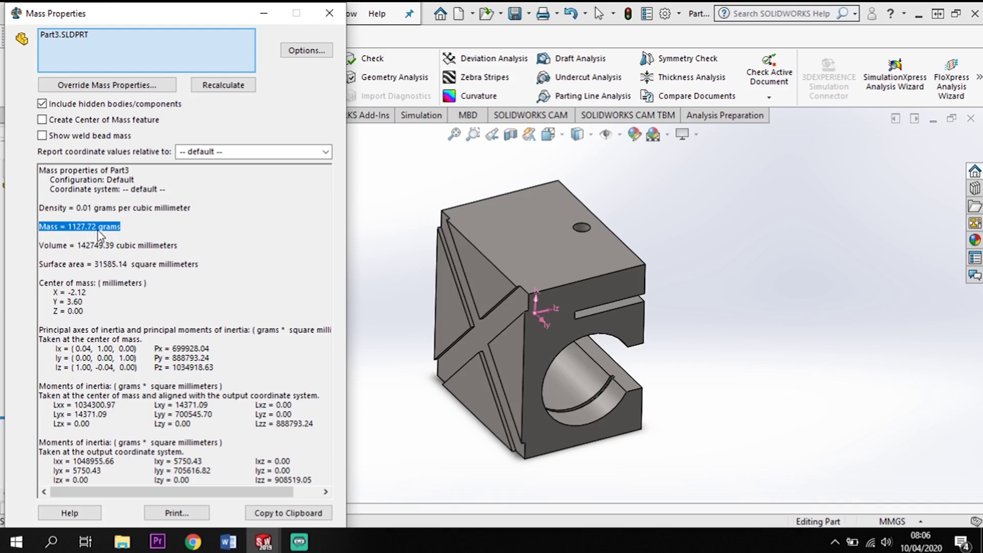
left_click(138, 226)
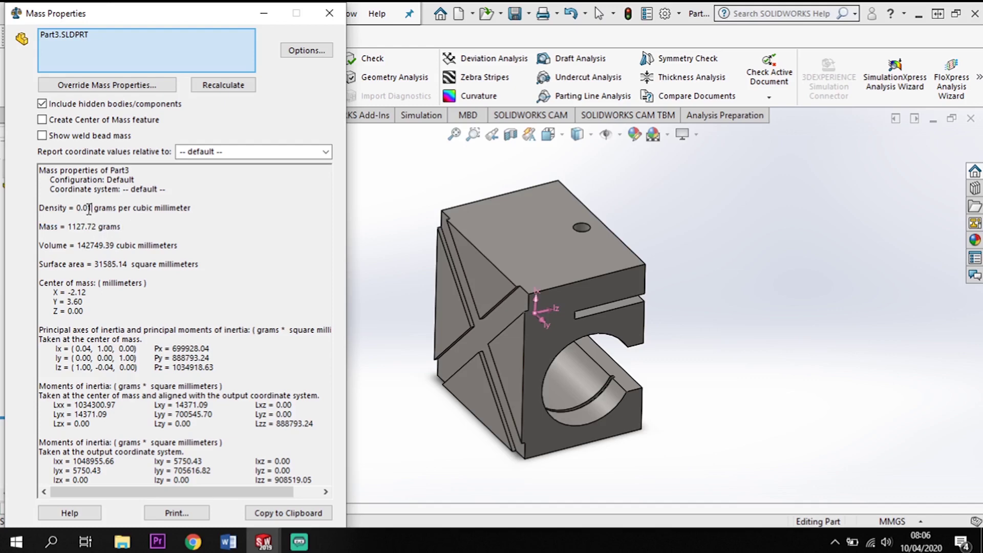
left_click(120, 222)
Inspect the custom unit settings for mass properties, return to the document settings and close the report
left_click(306, 50)
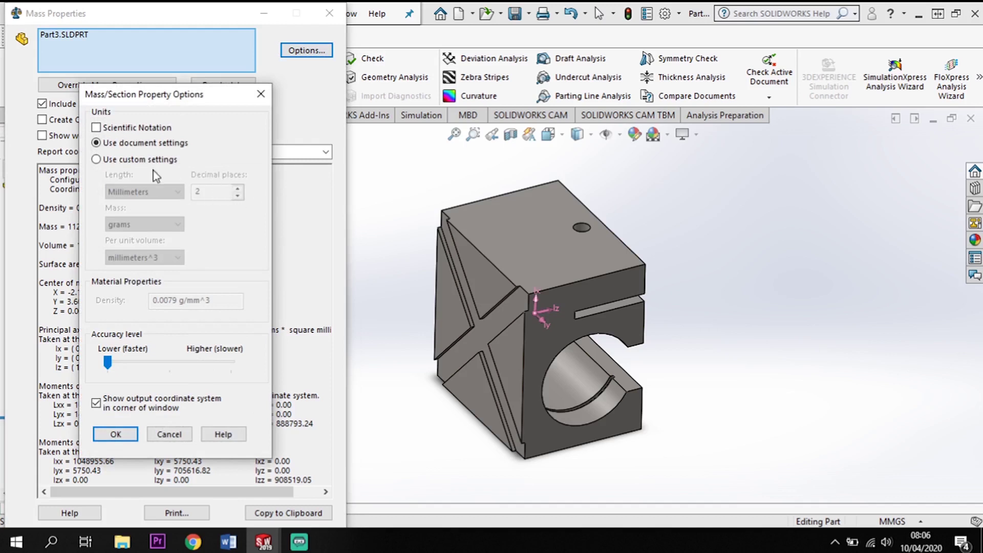
left_click(96, 160)
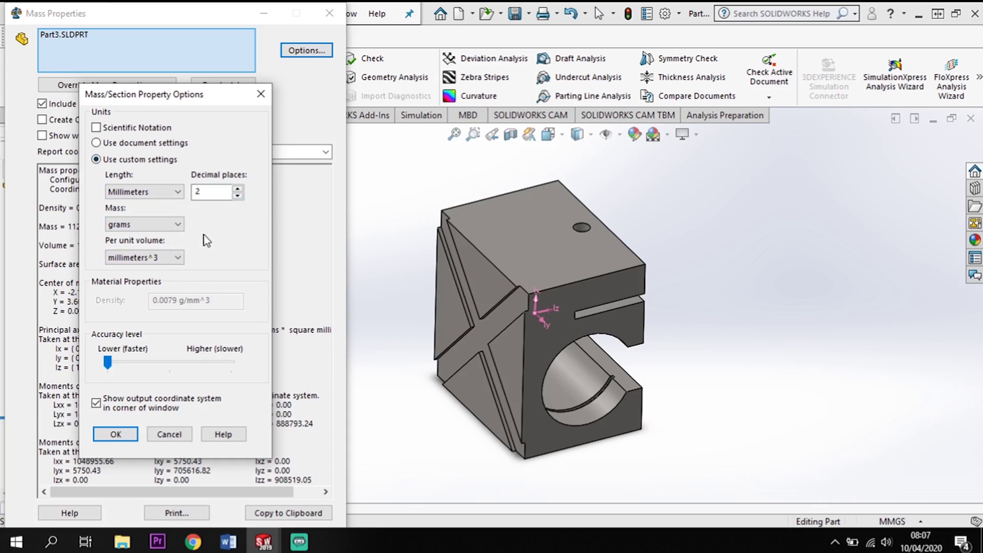
left_click(97, 146)
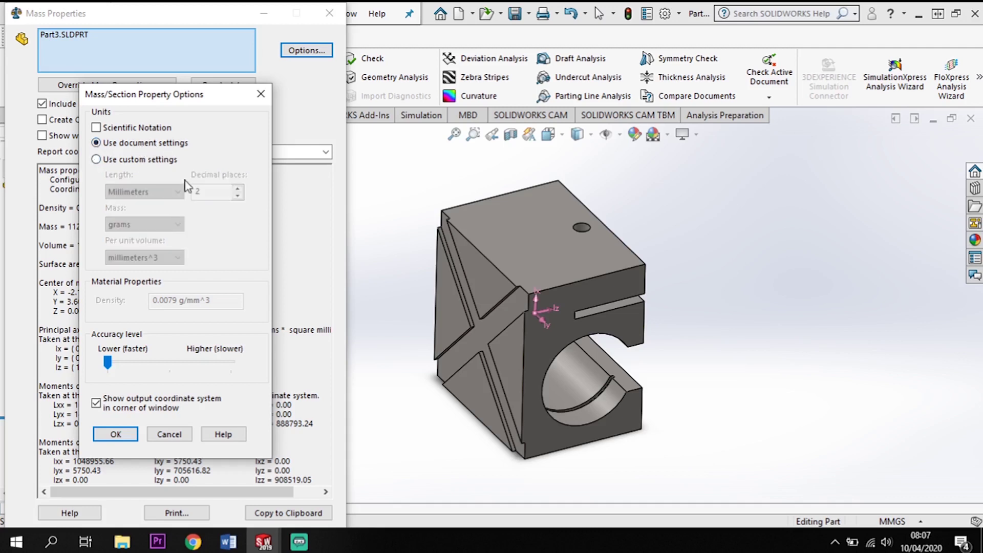
left_click(116, 435)
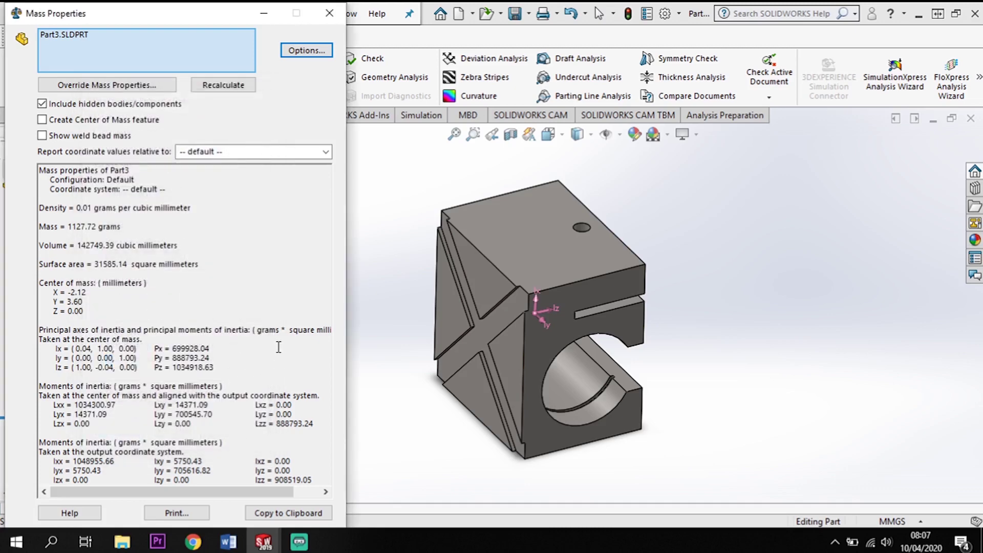
left_click(329, 13)
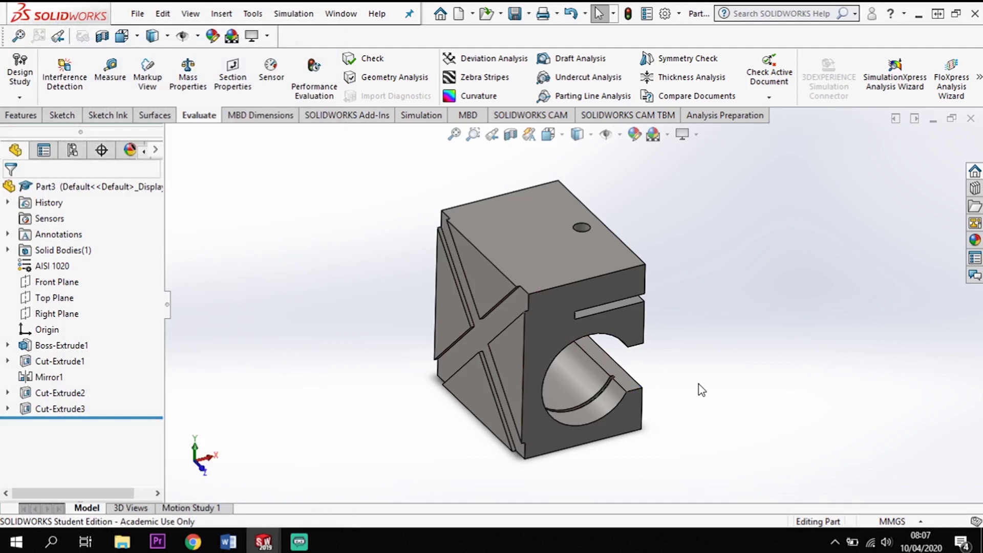